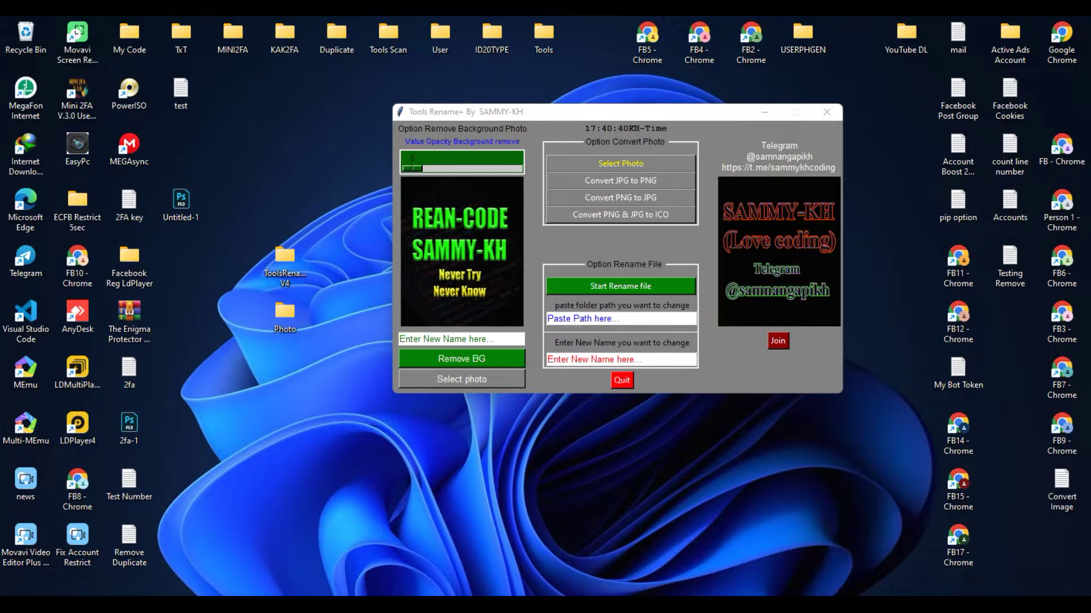
Open the desktop's Photo folder and view sasasasas10 to examine the background around the trash can icon
double_click(284, 316)
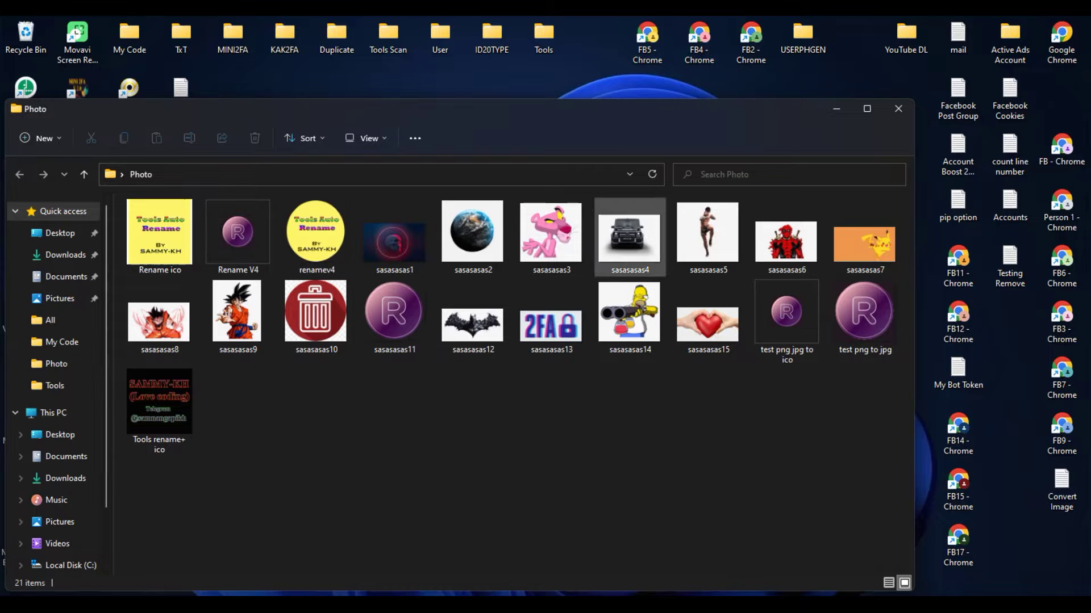
left_click(316, 317)
double_click(316, 317)
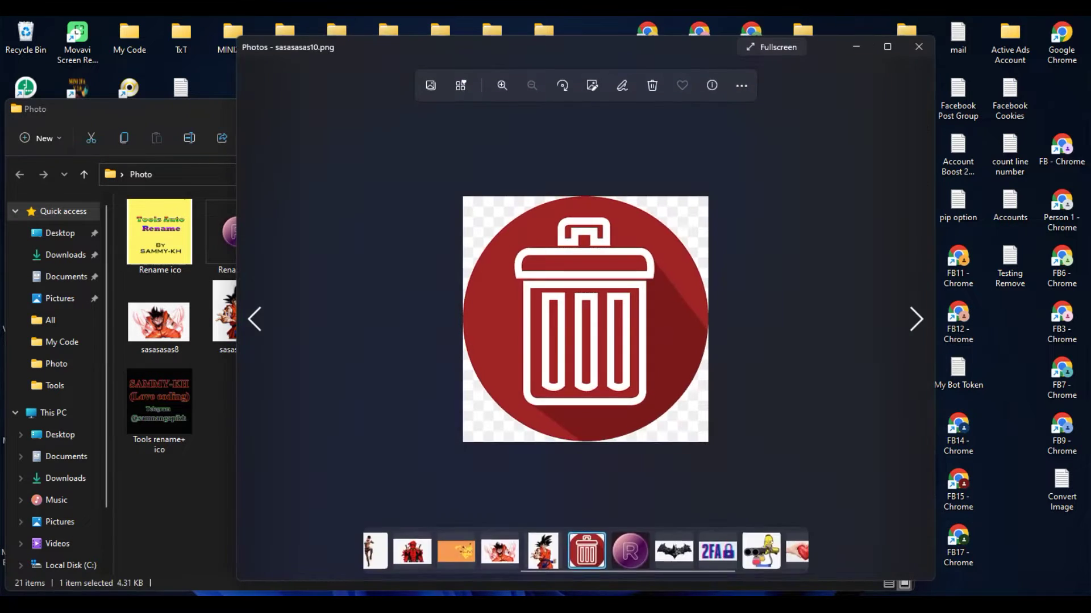
left_click_drag(570, 54, 368, 54)
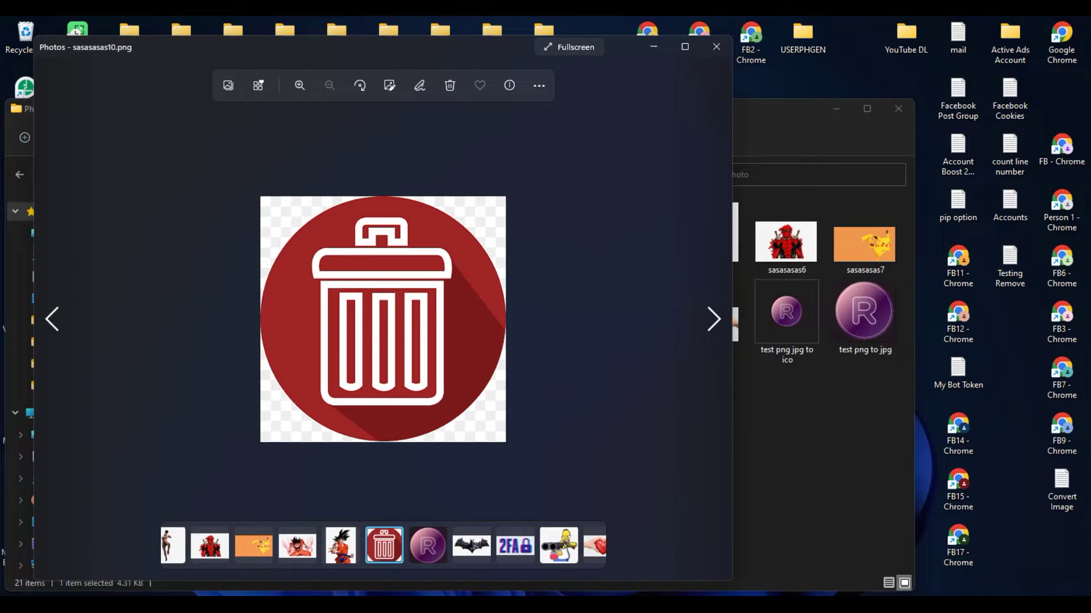
left_click_drag(453, 435, 500, 394)
left_click_drag(496, 249, 443, 189)
left_click_drag(309, 206, 265, 235)
left_click_drag(260, 404, 318, 440)
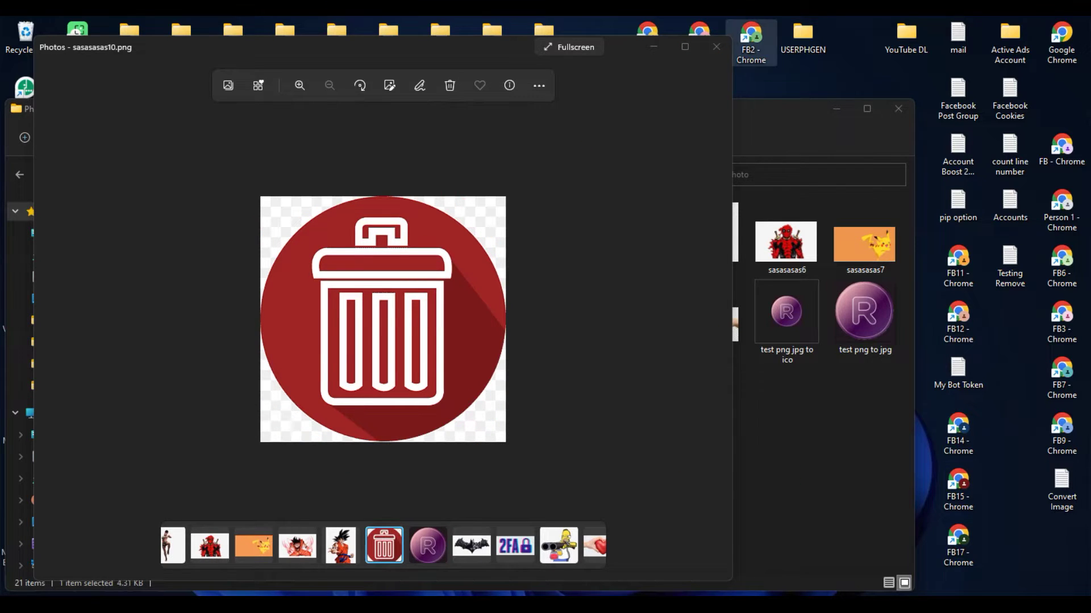
left_click(716, 47)
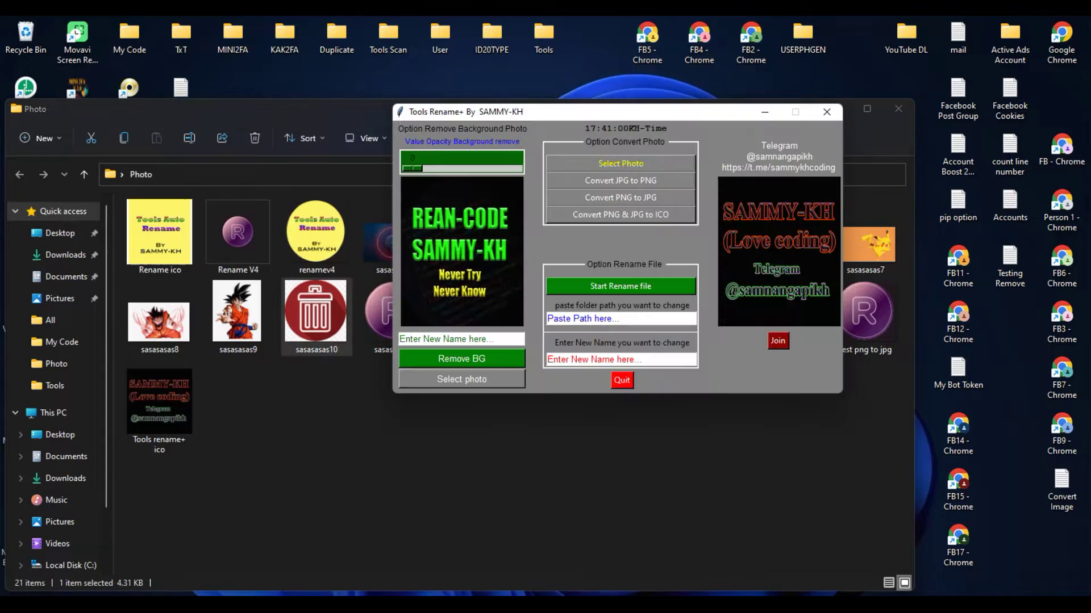
Load sasasasas10 from the Photo folder as the photo for background removal in Tools Rename+
left_click_drag(545, 112, 498, 82)
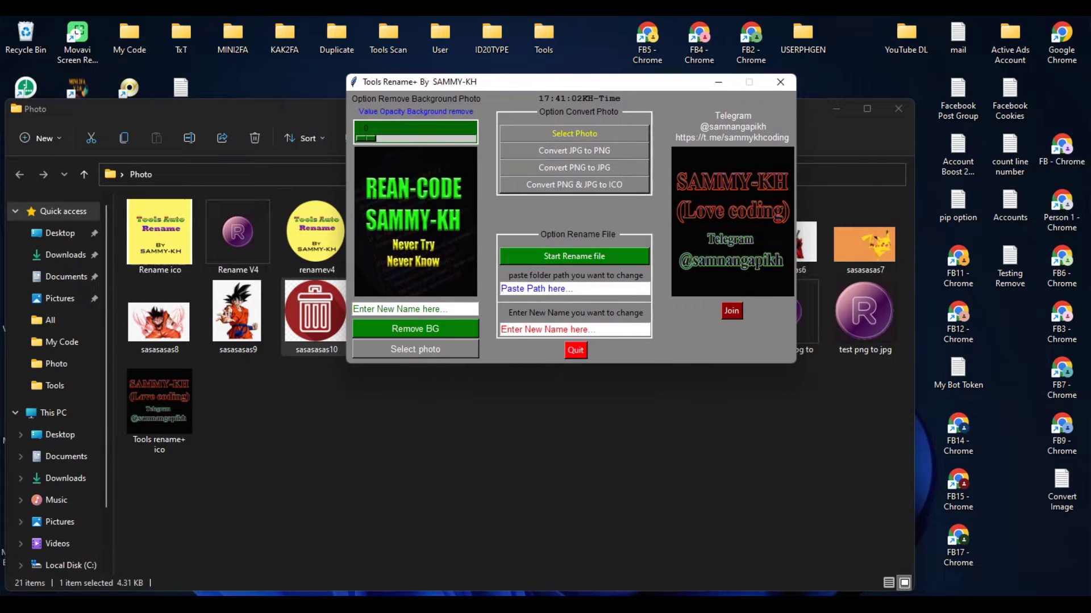
mouse_move(420, 314)
left_mouse_down()
mouse_move(369, 300)
mouse_move(351, 352)
mouse_move(492, 341)
mouse_move(375, 287)
left_mouse_up()
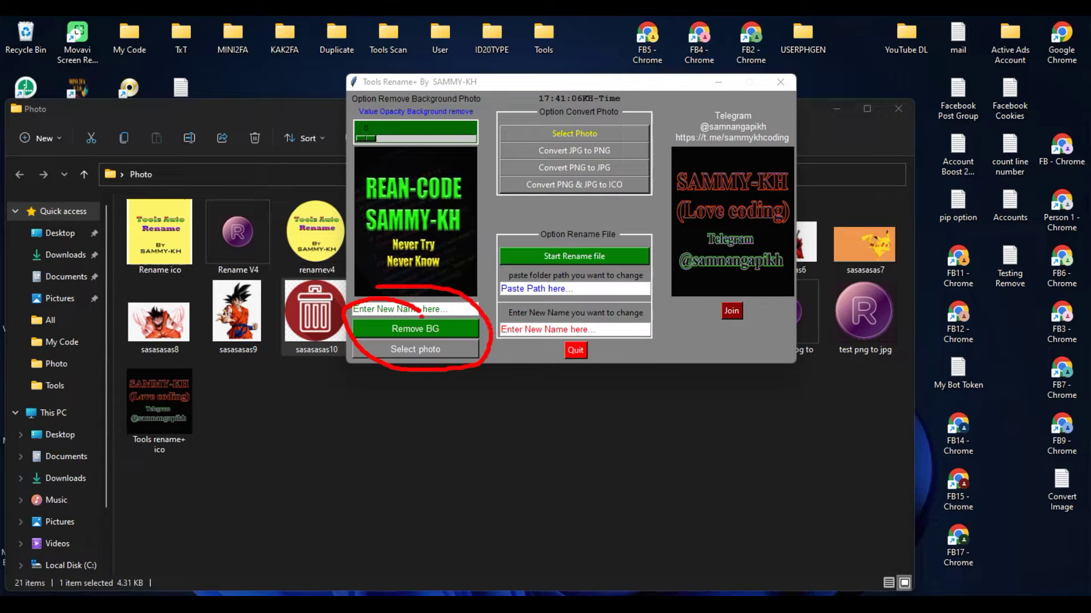
key("Escape")
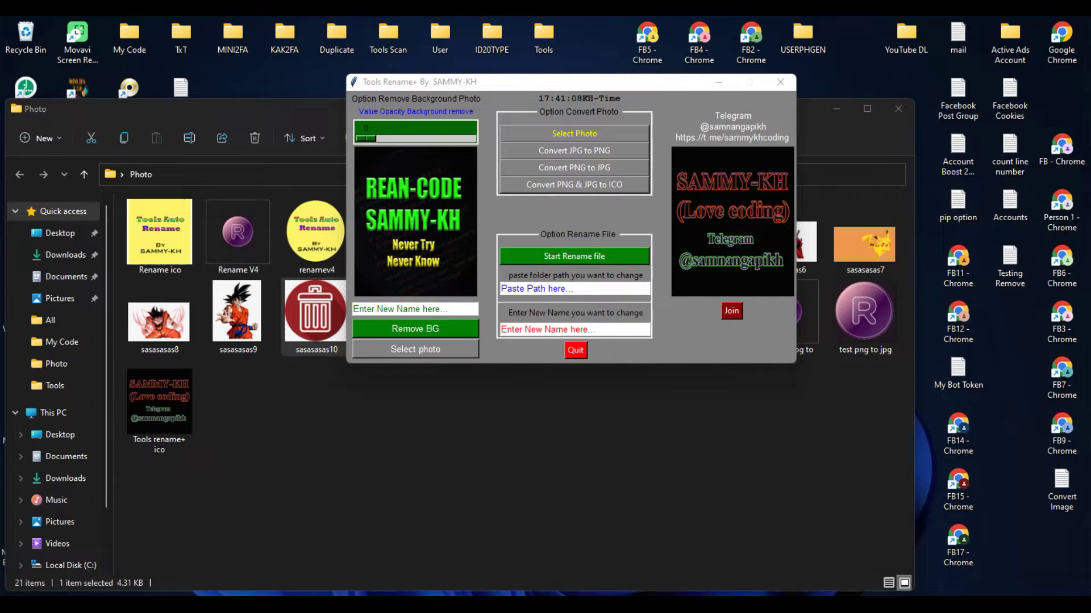
left_click(415, 349)
scroll(649, 341, "down", 2)
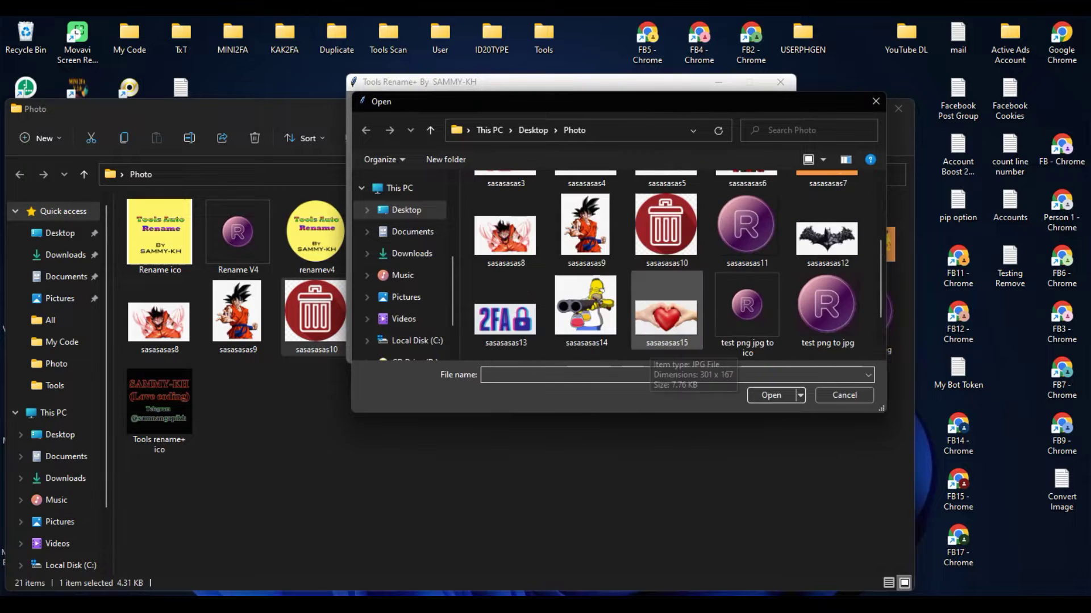
left_click(666, 233)
left_click(771, 395)
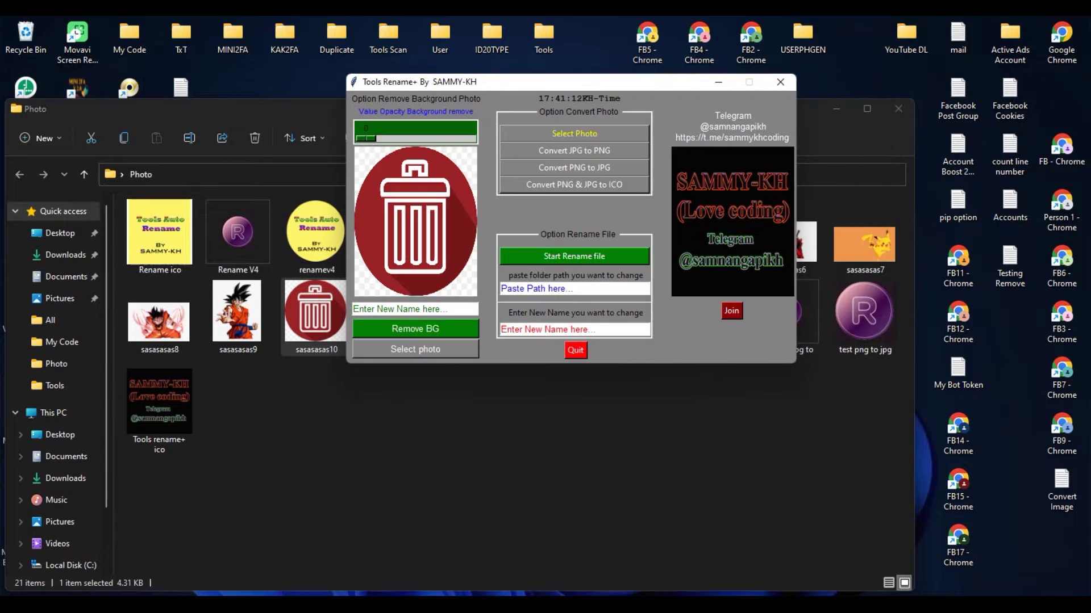
Remove the photo's background with the opacity value at 0, naming the output "test remove bg 1"
left_click_drag(485, 84, 551, 185)
key("ctrl+2")
mouse_move(435, 203)
left_mouse_down()
mouse_move(408, 242)
mouse_move(547, 253)
mouse_move(550, 201)
mouse_move(424, 203)
left_mouse_up()
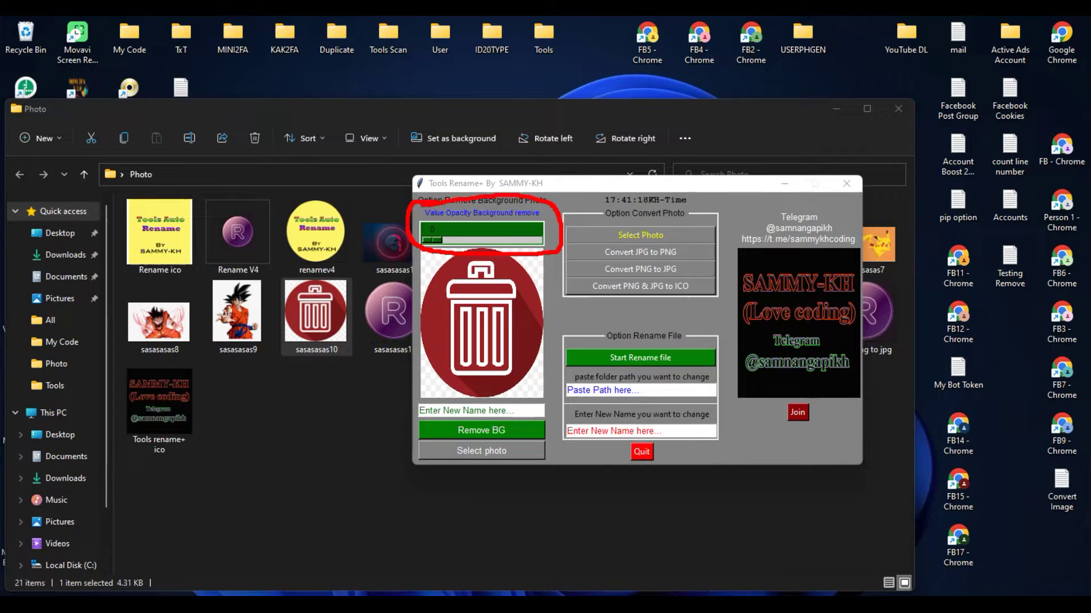
key("Escape")
mouse_move(432, 241)
left_mouse_down()
mouse_move(522, 240)
mouse_move(431, 240)
left_mouse_up()
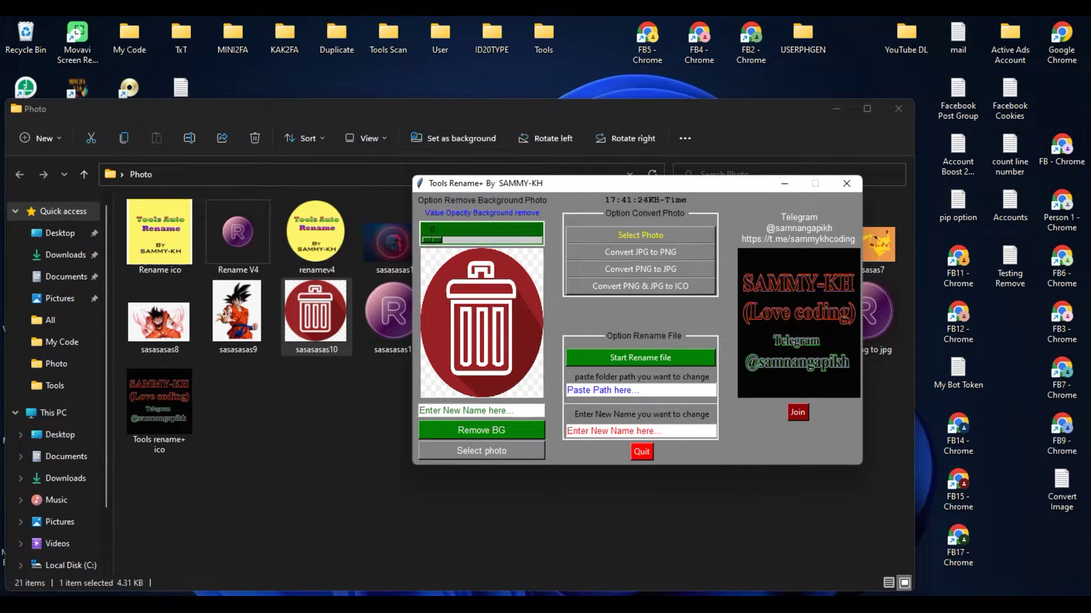
left_click(477, 410)
type("test remove bg 1")
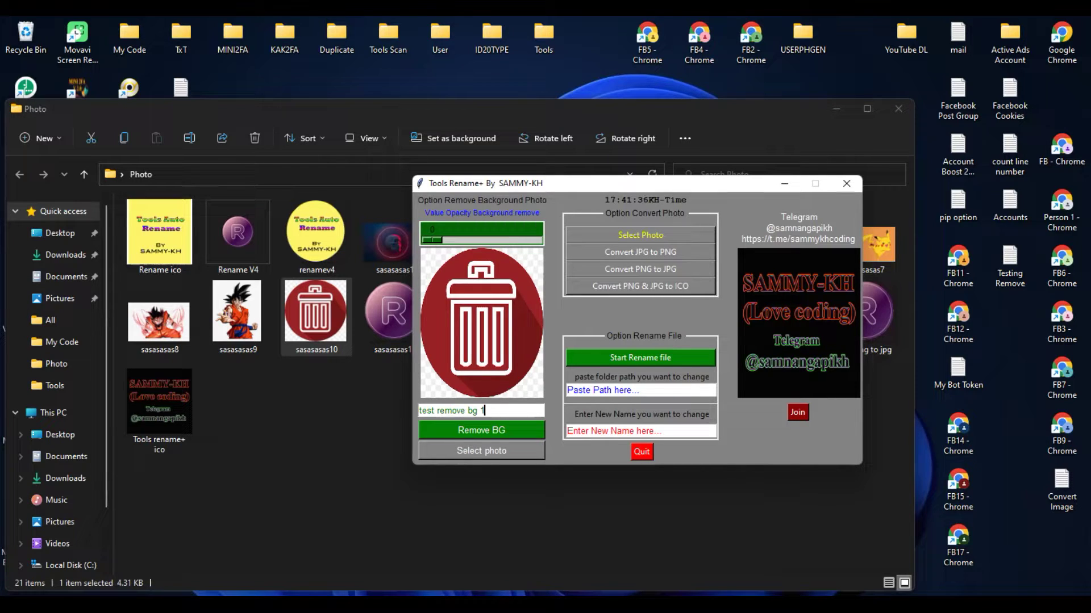
key("Return")
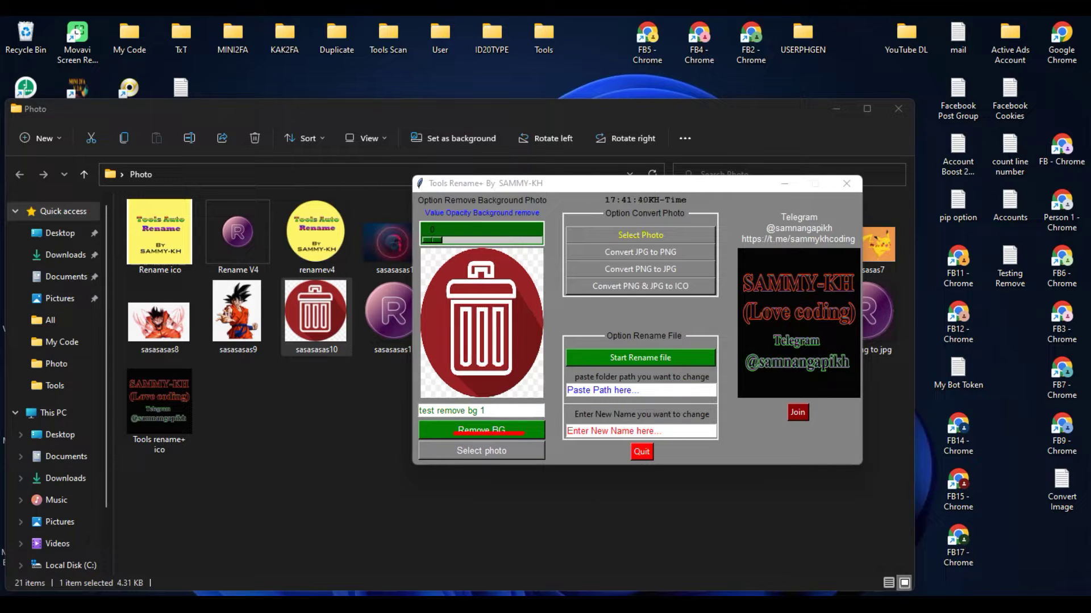
left_click(481, 431)
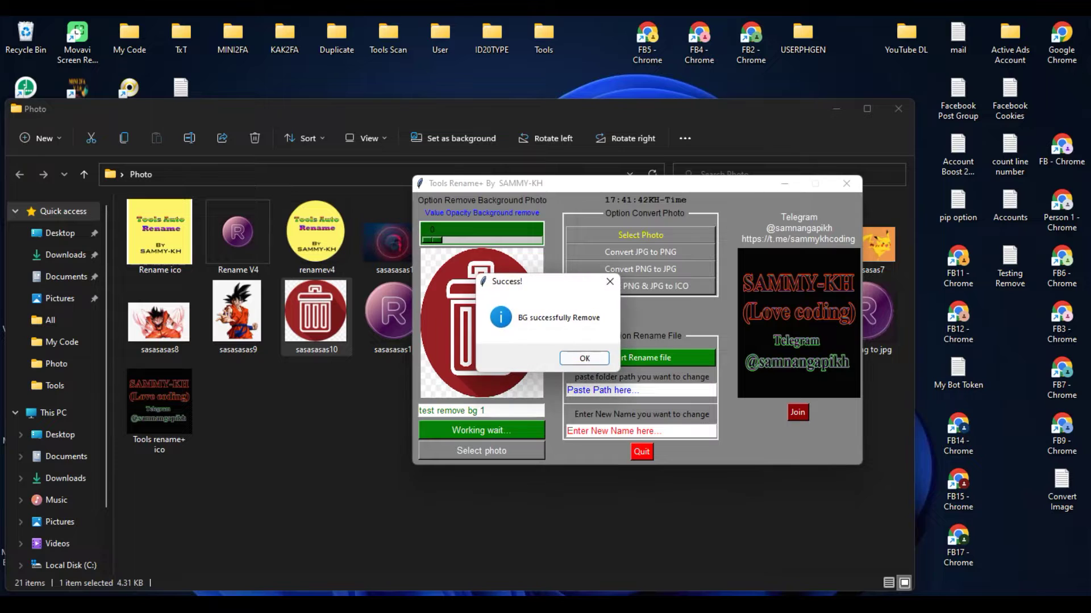
left_click(585, 358)
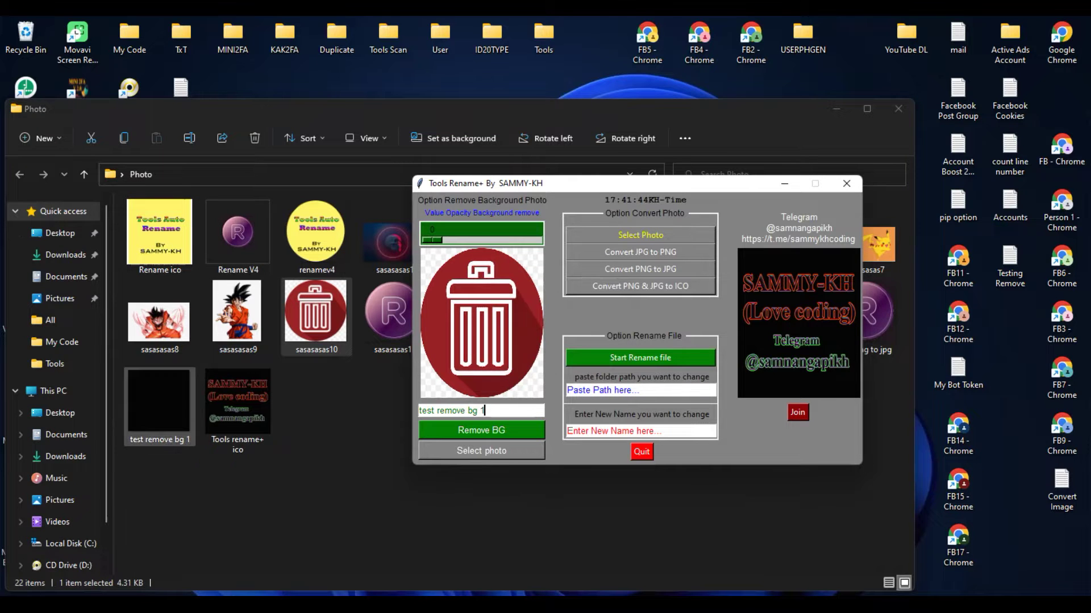
View the output image test remove bg 1 to check its background removal, and return to Tools Rename+
left_click(159, 408)
double_click(159, 407)
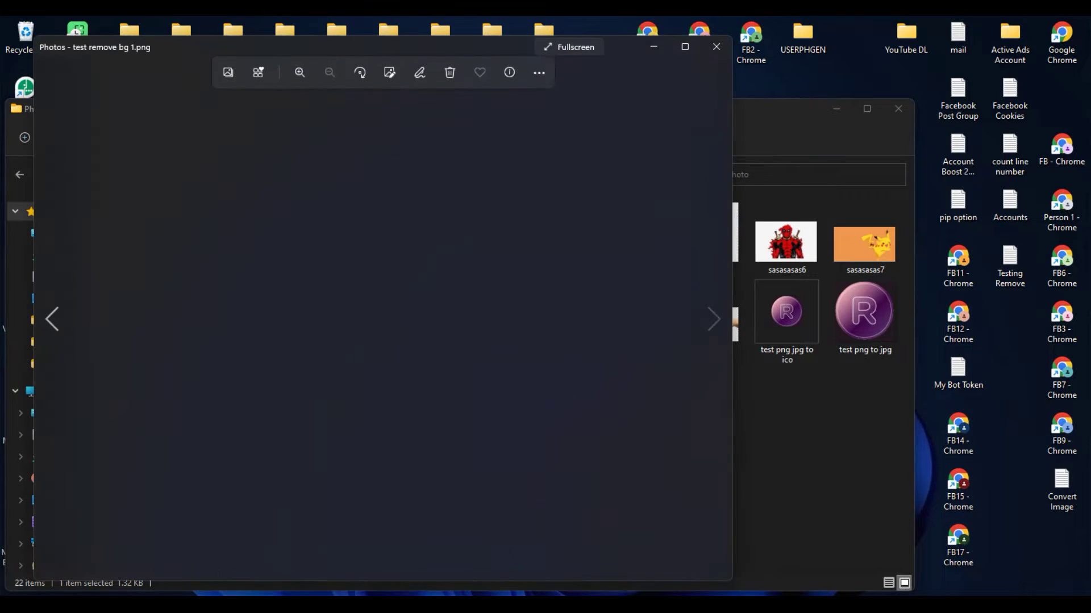
left_click(716, 47)
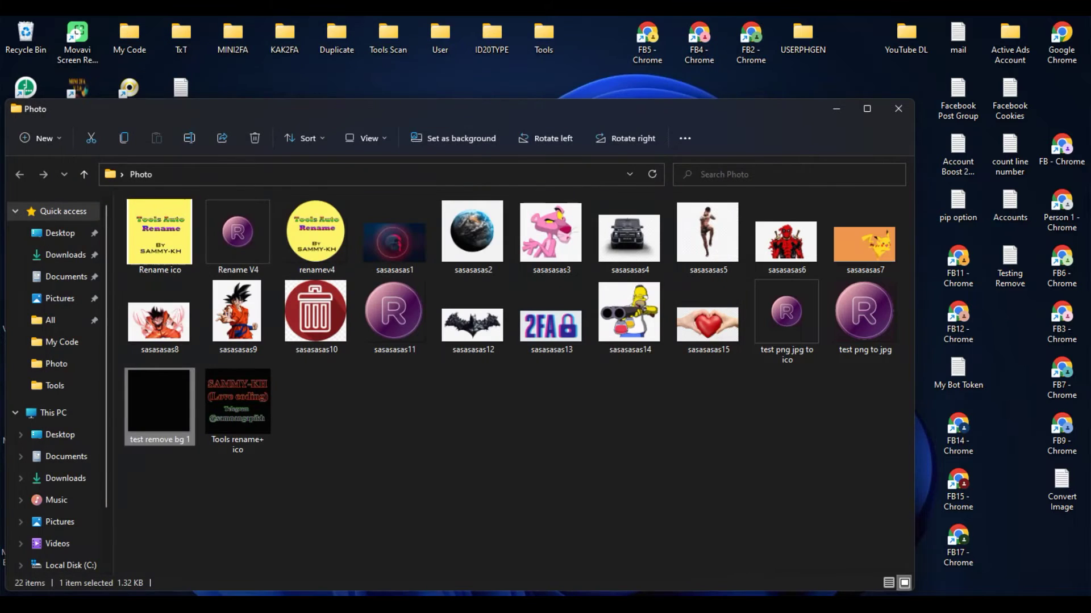
key("ctrl+2")
mouse_move(477, 430)
left_mouse_down()
mouse_move(520, 459)
mouse_move(456, 432)
left_mouse_up()
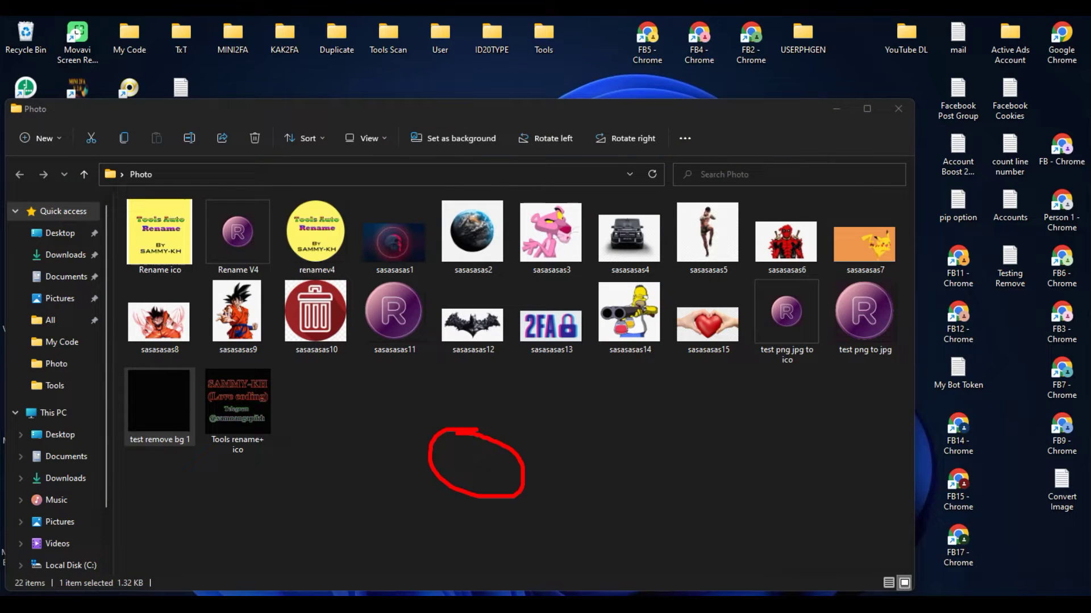
key("Escape")
key("alt+Tab")
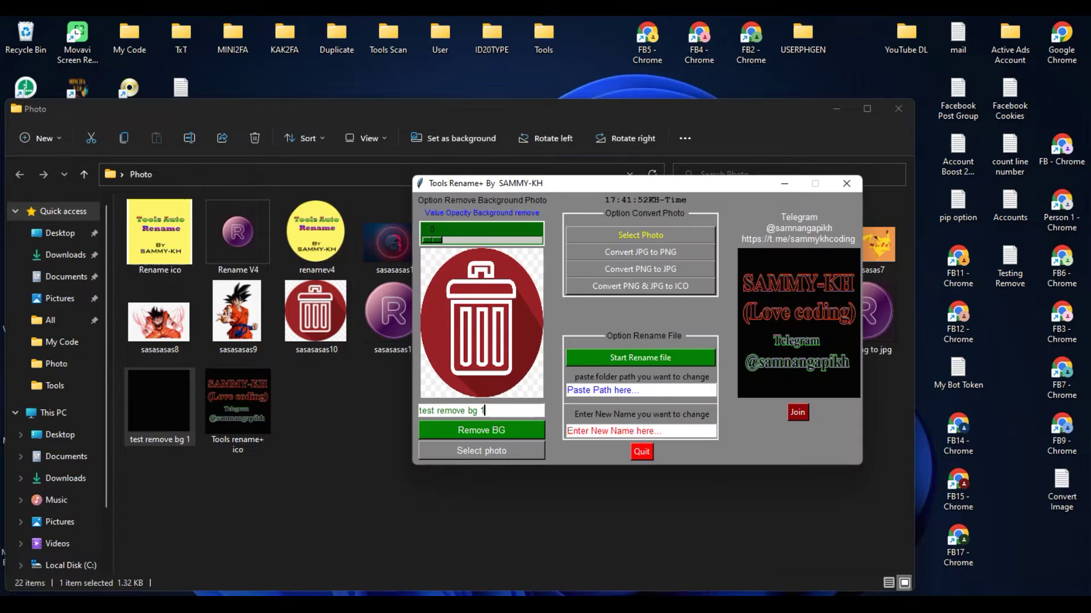
Remove the photo's background again with the opacity value set to 50, naming the output "test remove bg 2"
key("BackSpace")
left_click_drag(432, 240, 474, 240)
left_click(481, 430)
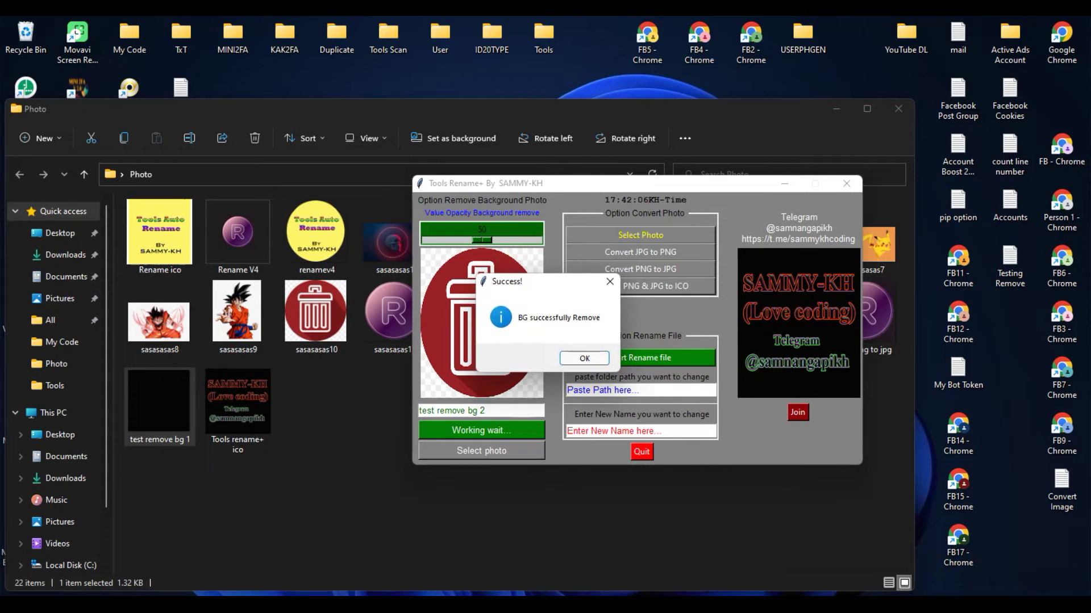
left_click(582, 358)
View the output image test remove bg 2 to check its background removal, and return to Tools Rename+
double_click(237, 403)
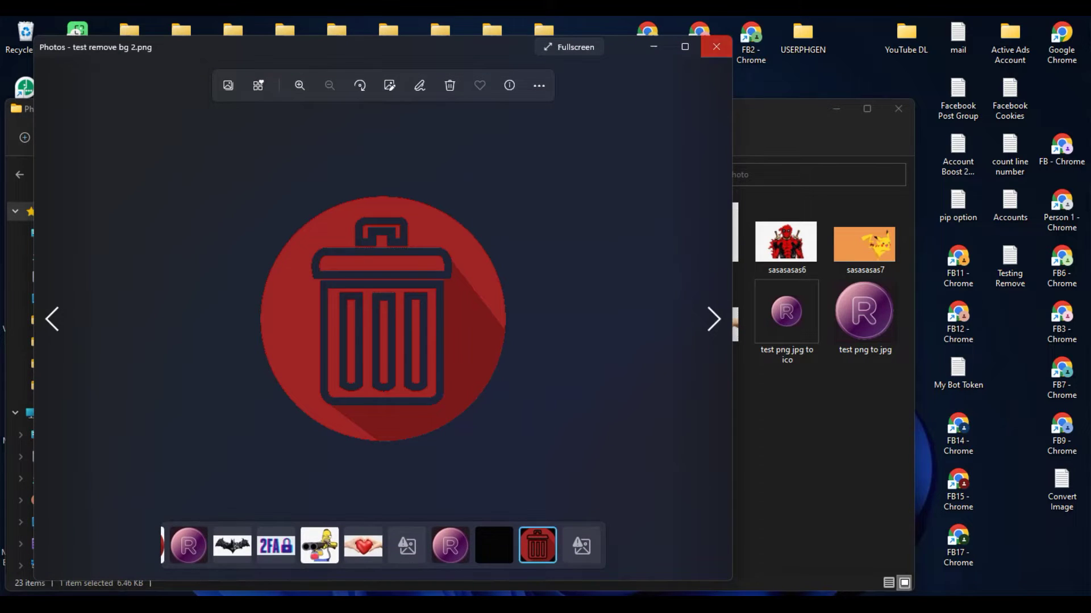
left_click(716, 47)
double_click(238, 404)
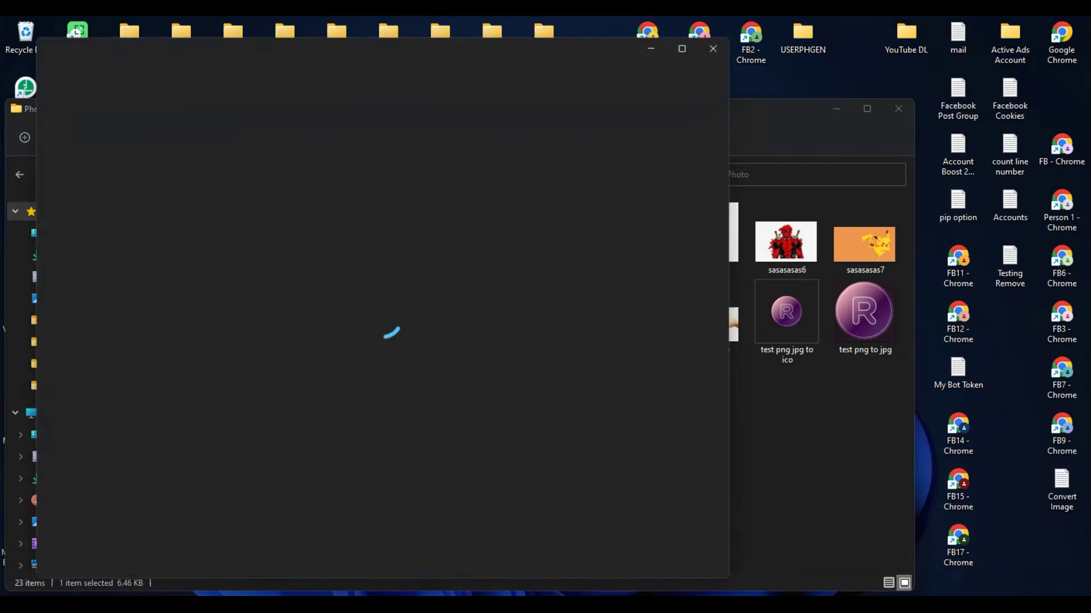
mouse_move(545, 311)
left_mouse_down()
mouse_move(348, 190)
mouse_move(250, 375)
mouse_move(467, 422)
mouse_move(479, 226)
left_mouse_up()
key("Escape")
left_click(717, 46)
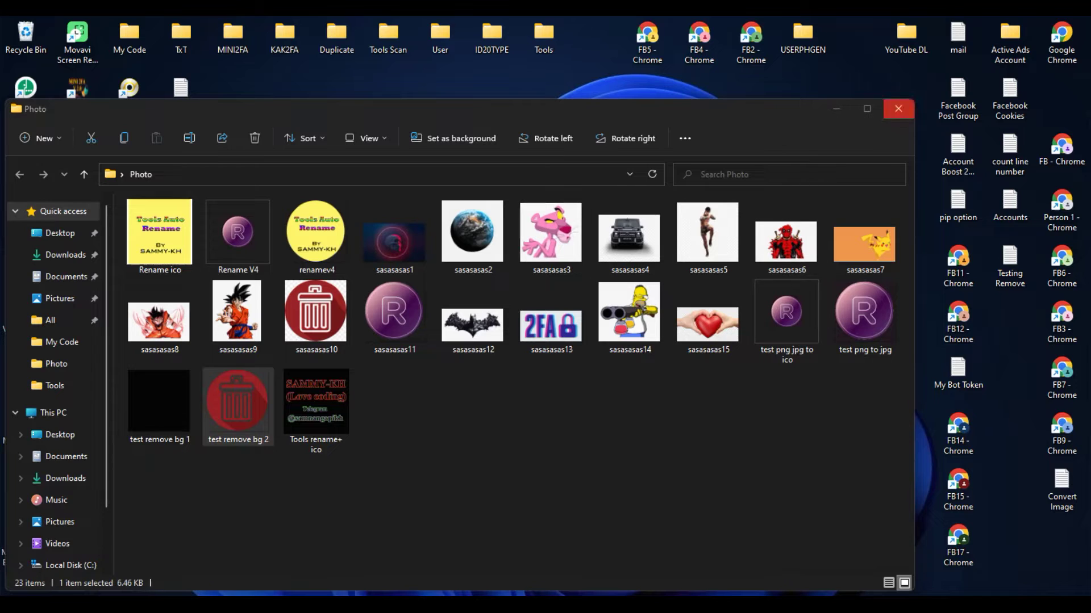
key("alt+Tab")
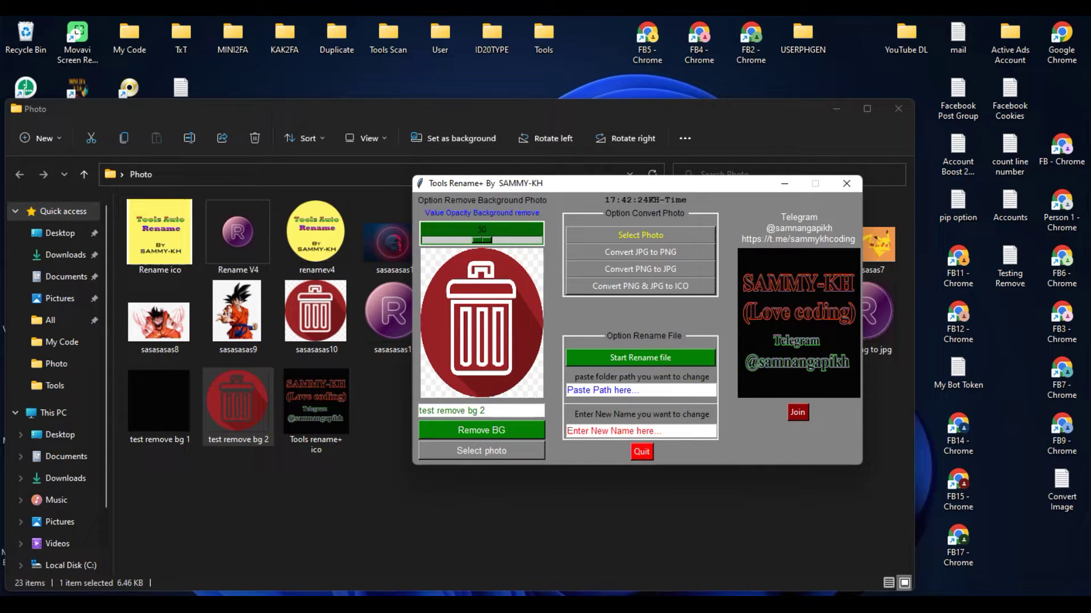
Browse for a photo to convert and select sasasasas1 in the Photo folder
key("alt+Tab")
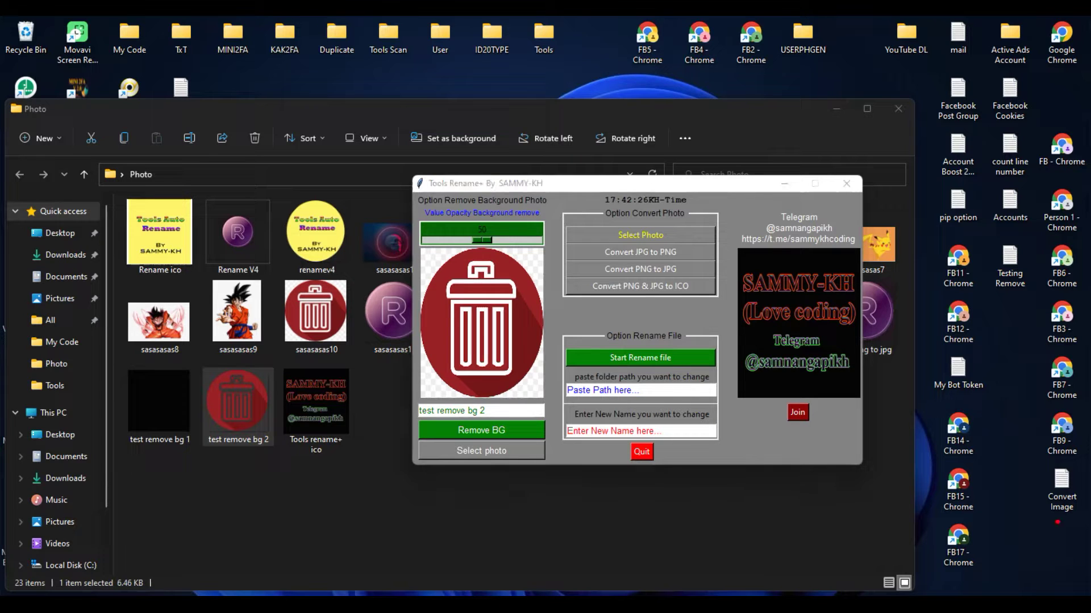
mouse_move(589, 195)
left_mouse_down()
mouse_move(546, 217)
mouse_move(560, 285)
mouse_move(650, 311)
mouse_move(737, 258)
mouse_move(596, 184)
mouse_move(575, 200)
left_mouse_up()
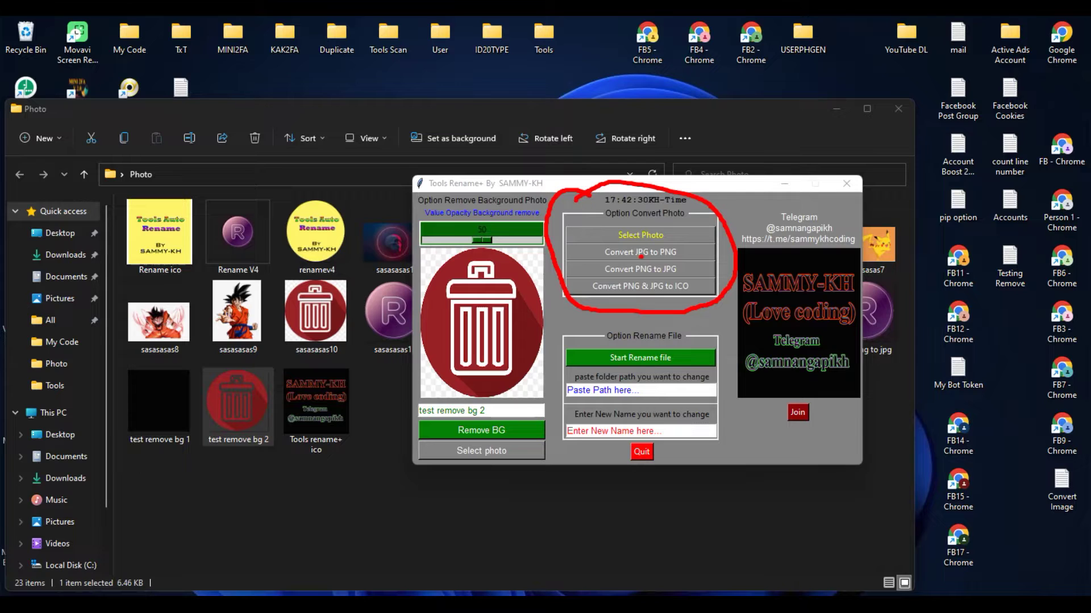
left_click_drag(707, 237, 714, 223)
key("Escape")
left_click(640, 235)
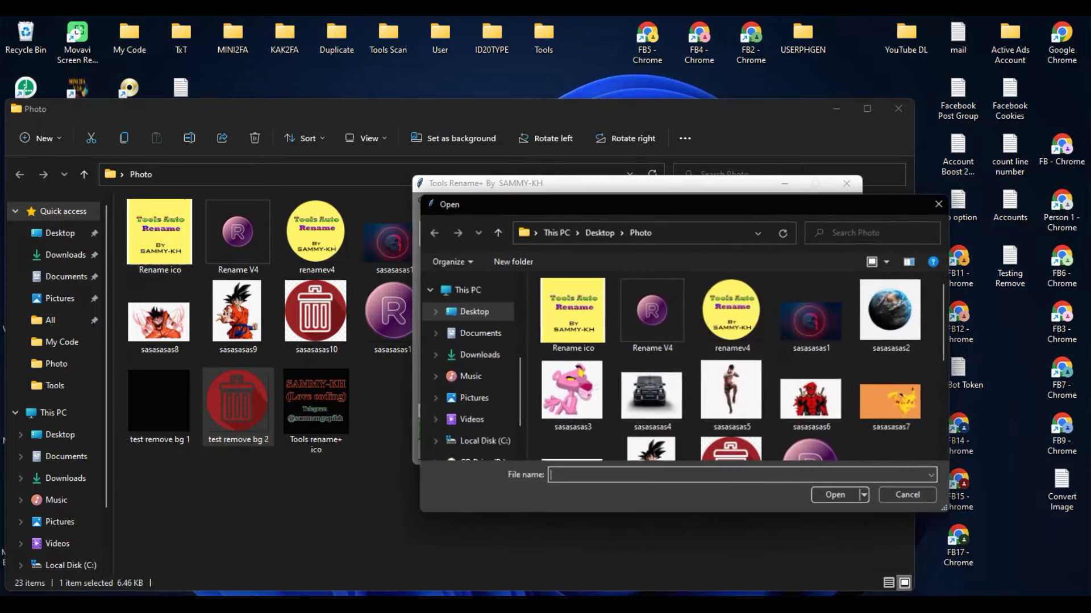
scroll(732, 363, "down", 1)
scroll(732, 352, "up", 1)
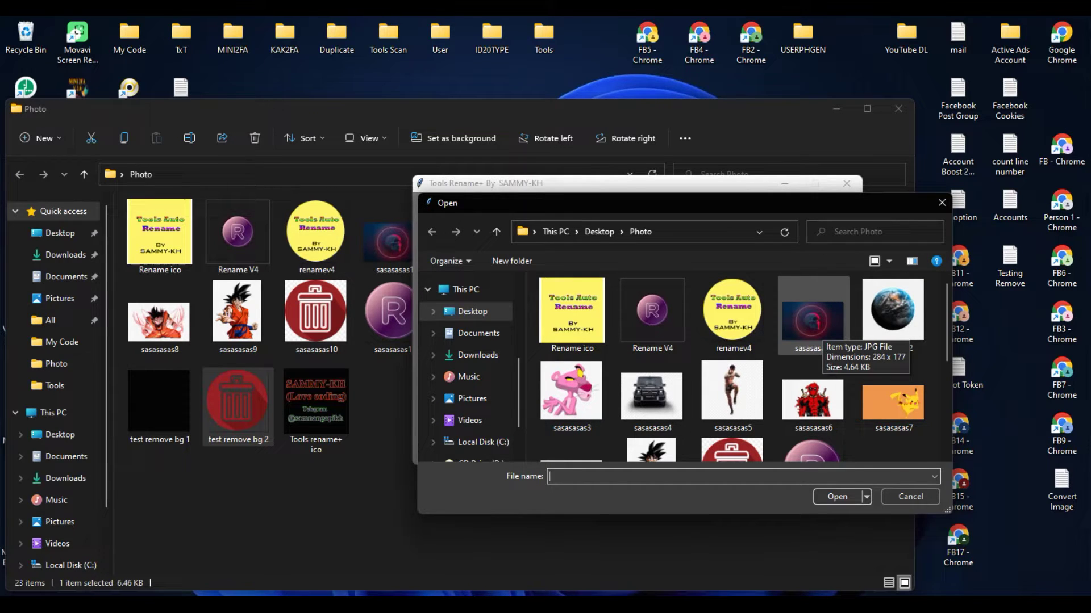
left_click(815, 330)
Check the file type of sasasasas1 in its file properties
right_click(800, 329)
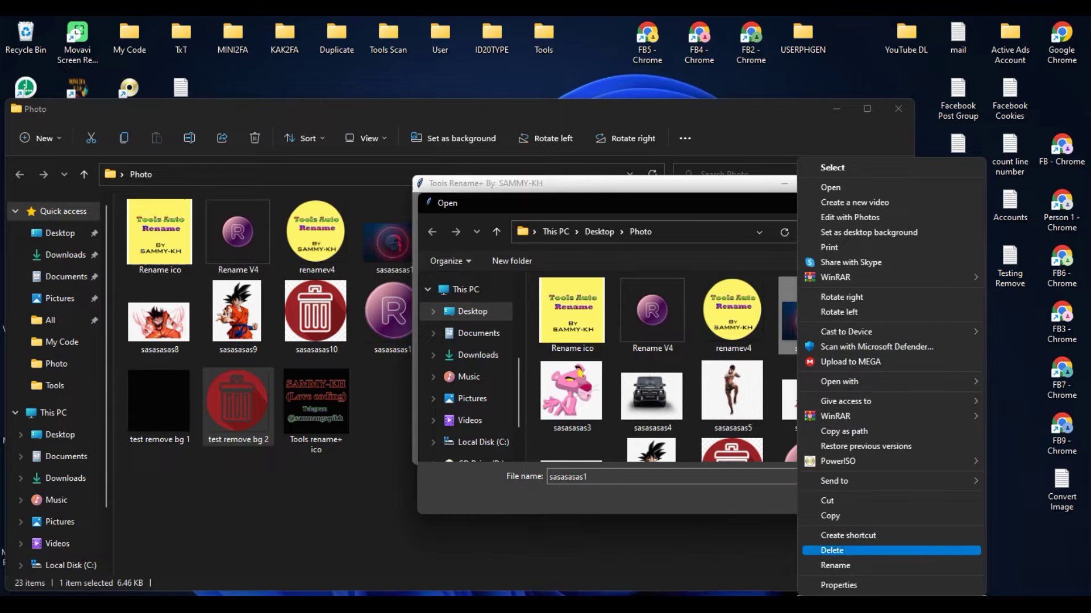
left_click(839, 585)
left_click_drag(880, 257, 362, 192)
mouse_move(369, 250)
left_mouse_down()
mouse_move(332, 260)
mouse_move(393, 282)
mouse_move(344, 250)
left_mouse_up()
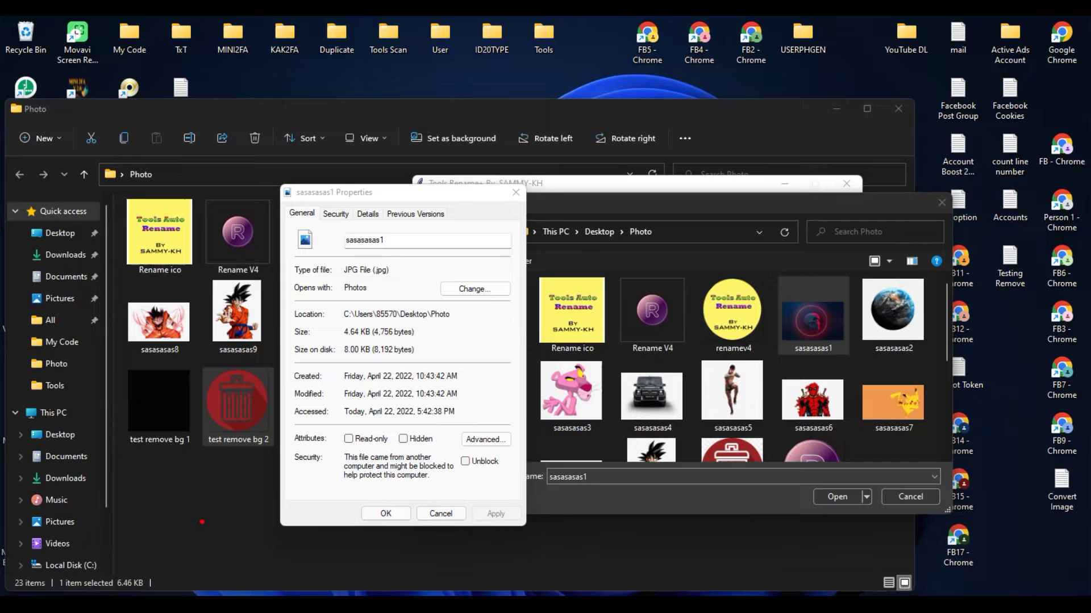
mouse_move(157, 499)
left_mouse_down()
mouse_move(151, 521)
mouse_move(185, 492)
mouse_move(159, 489)
mouse_move(178, 484)
mouse_move(220, 533)
left_mouse_up()
mouse_move(224, 494)
left_mouse_down()
mouse_move(229, 509)
mouse_move(254, 490)
mouse_move(278, 494)
mouse_move(298, 456)
left_mouse_up()
mouse_move(316, 472)
left_mouse_down()
mouse_move(331, 505)
mouse_move(312, 486)
left_mouse_up()
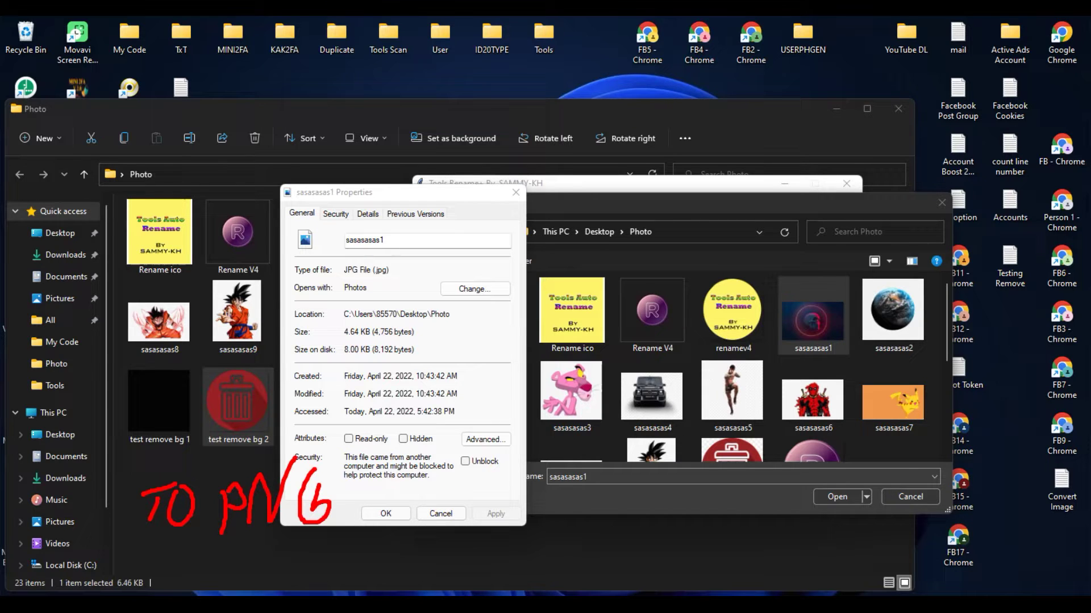
left_click(958, 545)
left_click(516, 193)
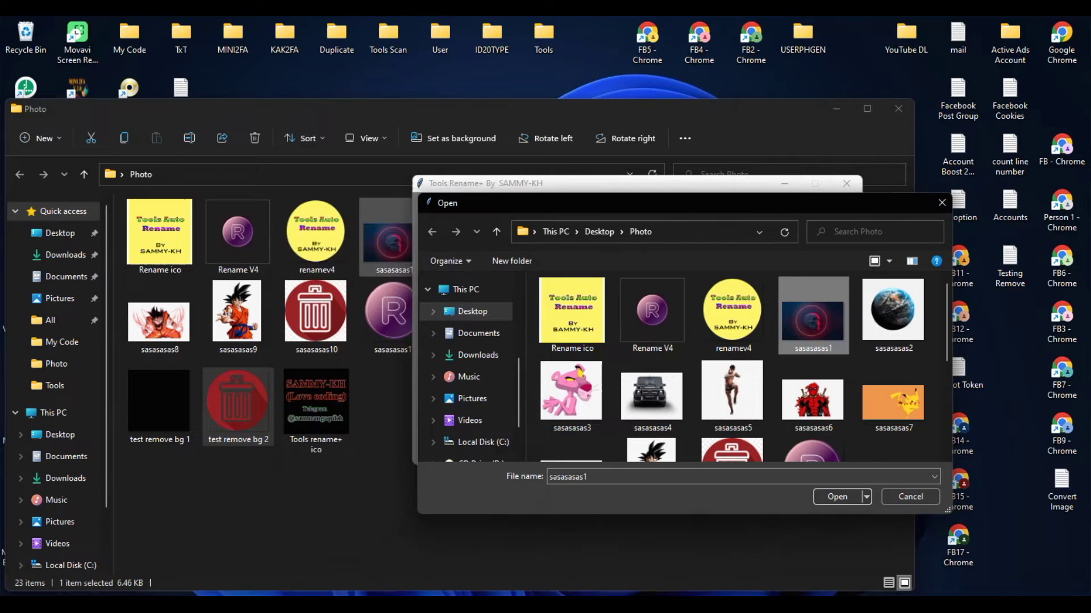
Load sasasasas1 and convert it from JPG to PNG, saving it in the Photo folder as "Test jpg to png"
left_click(837, 497)
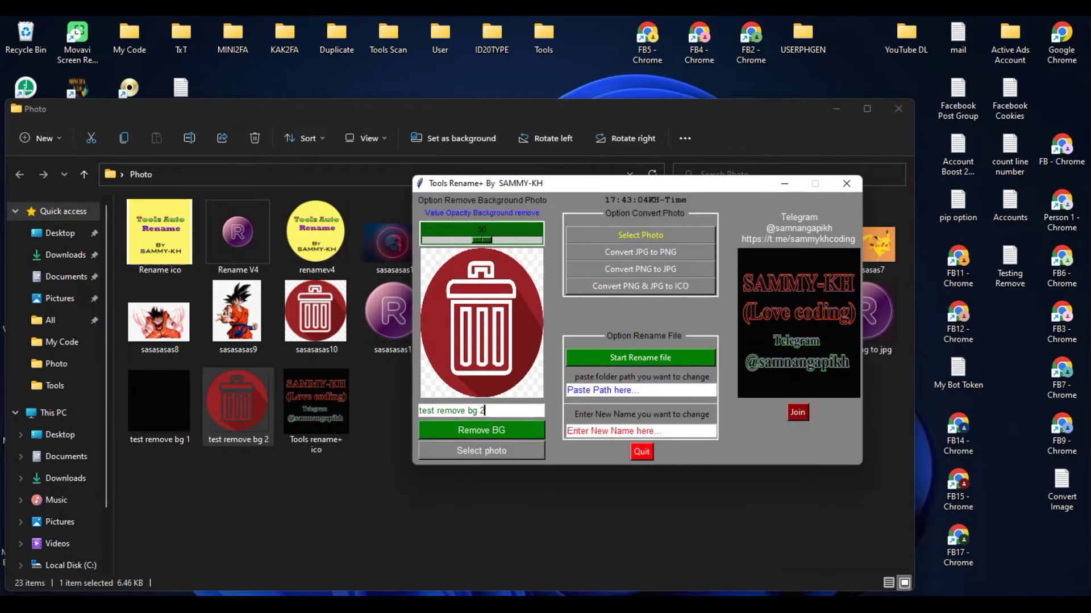
key("ctrl+2")
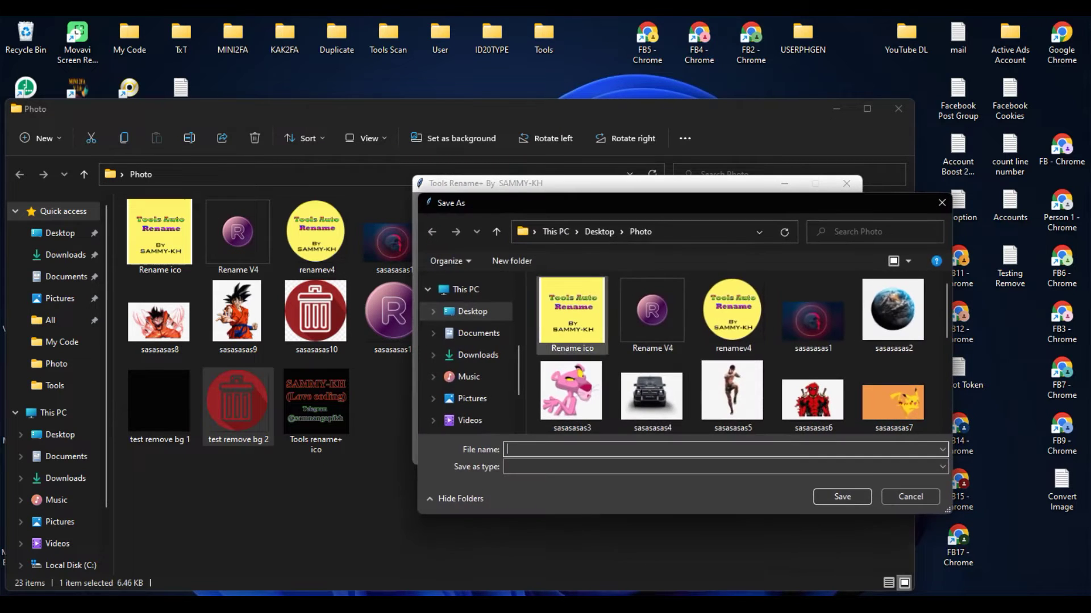
type("T")
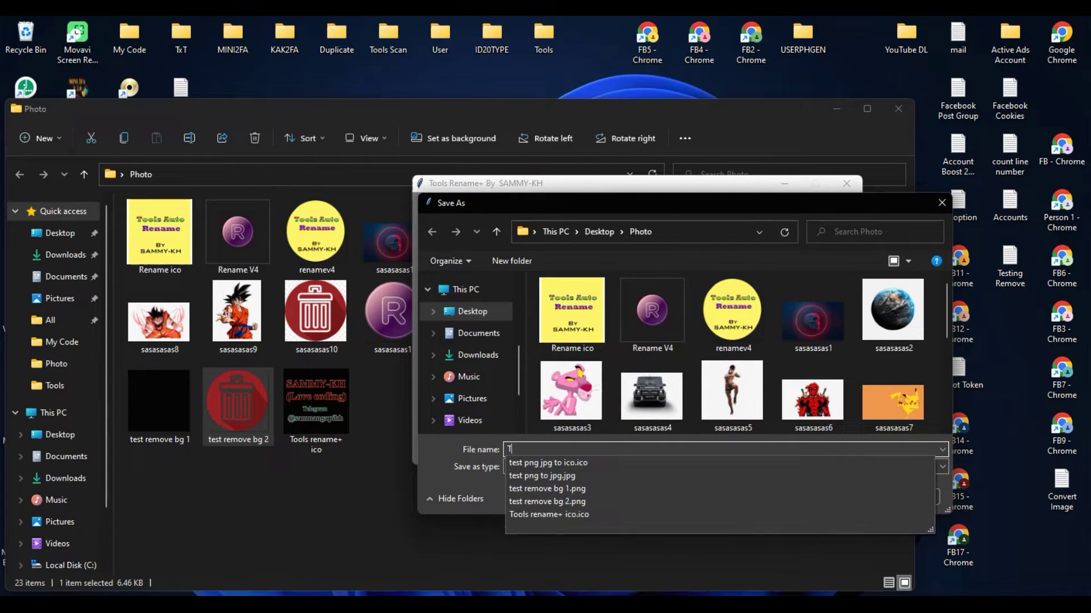
type("est jpg")
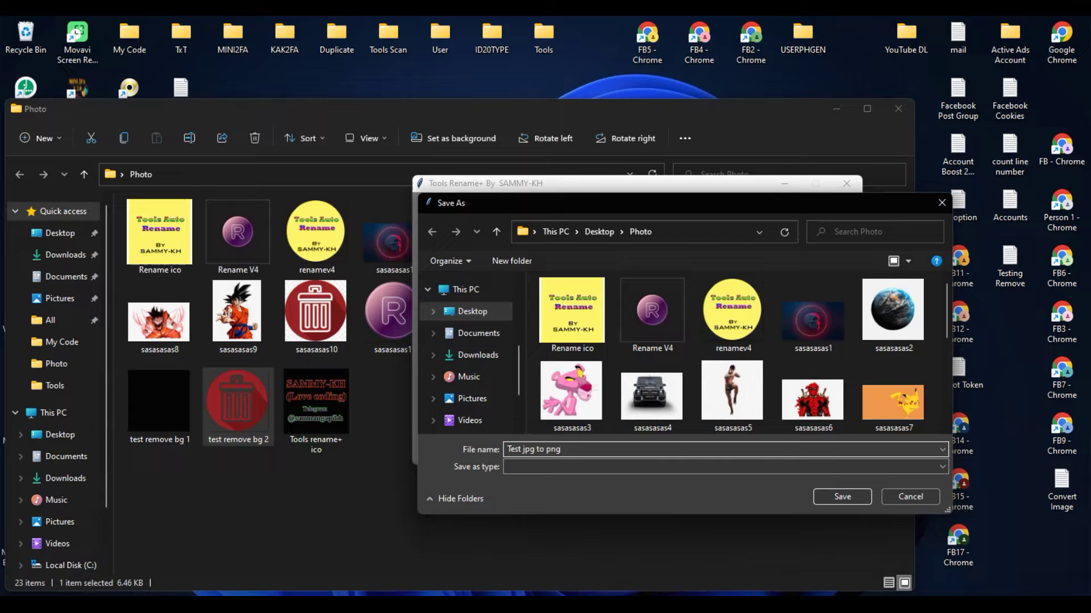
type(" to png")
key("Return")
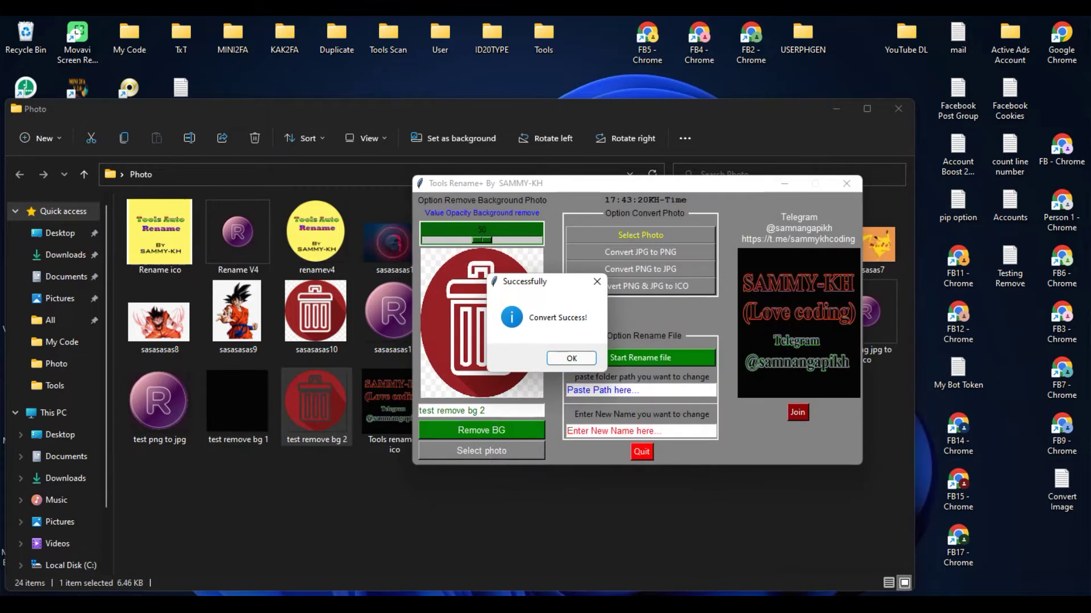
key("Return")
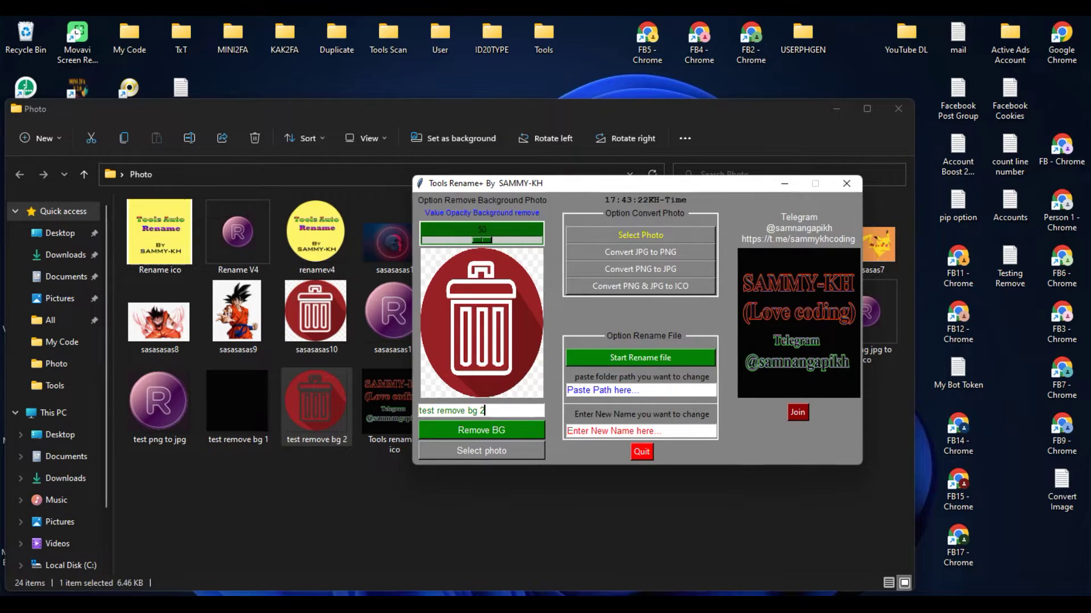
Uncover the Photo folder and check the file type of Test jpg to png in its file properties
left_click_drag(694, 181, 306, 148)
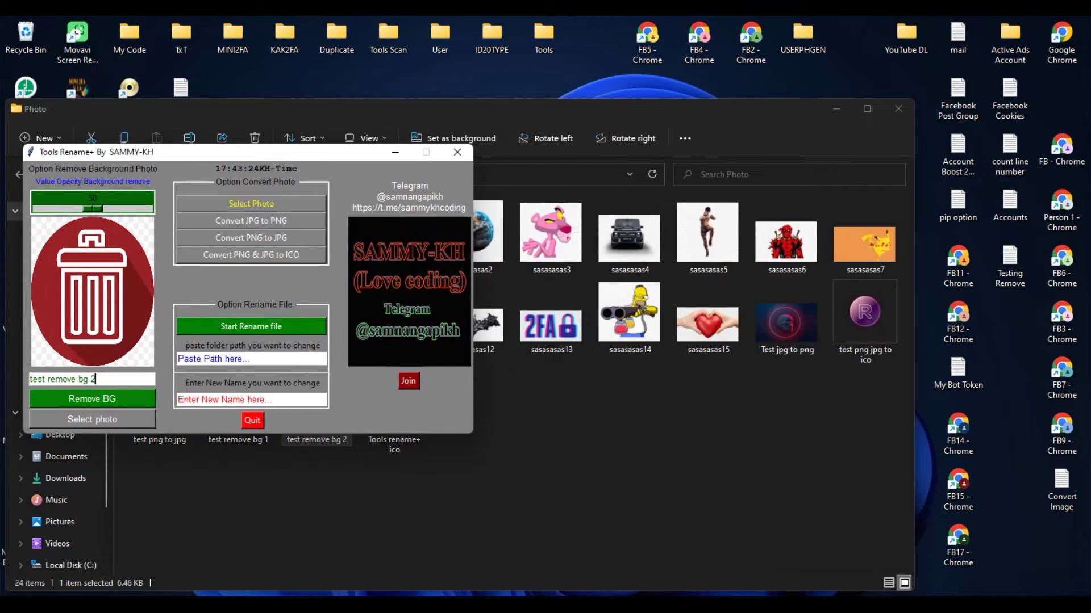
mouse_move(764, 288)
left_mouse_down()
mouse_move(742, 296)
mouse_move(827, 388)
mouse_move(768, 290)
left_mouse_up()
key("Escape")
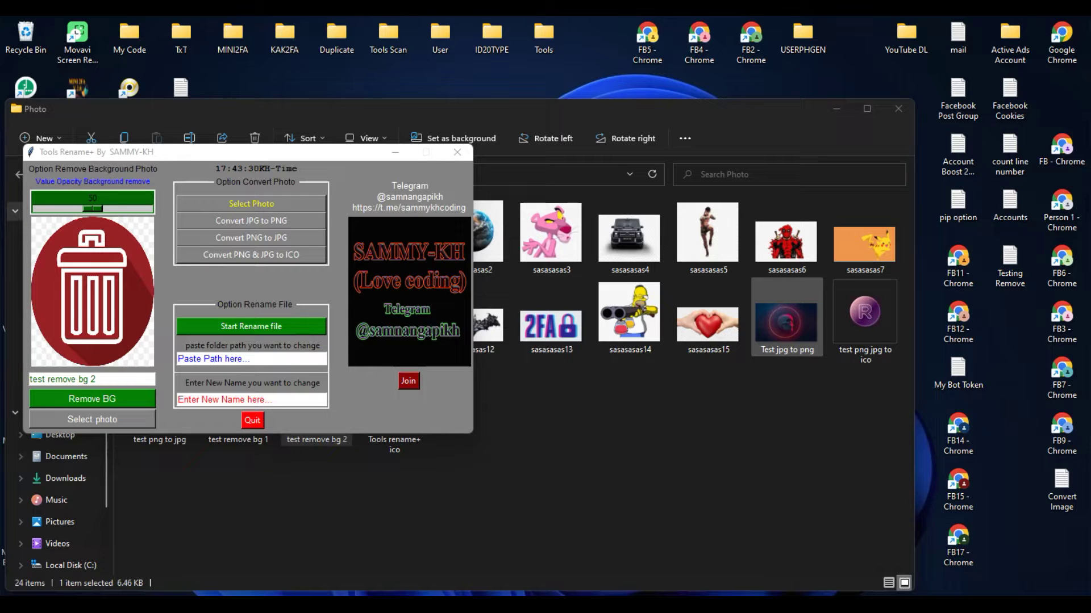
left_click(792, 321)
right_click(801, 324)
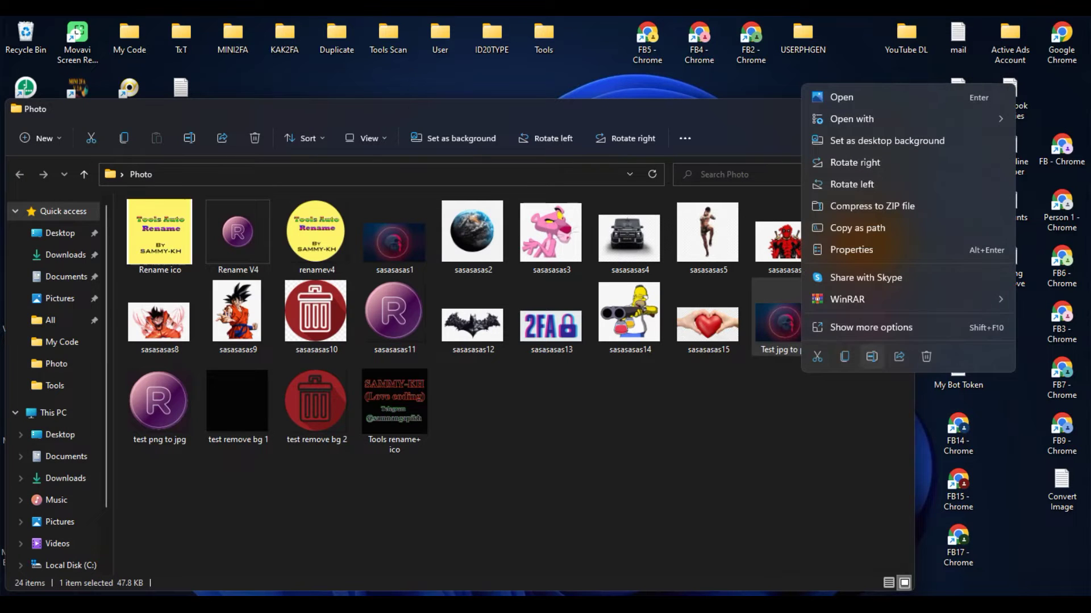
left_click(871, 327)
left_click(891, 586)
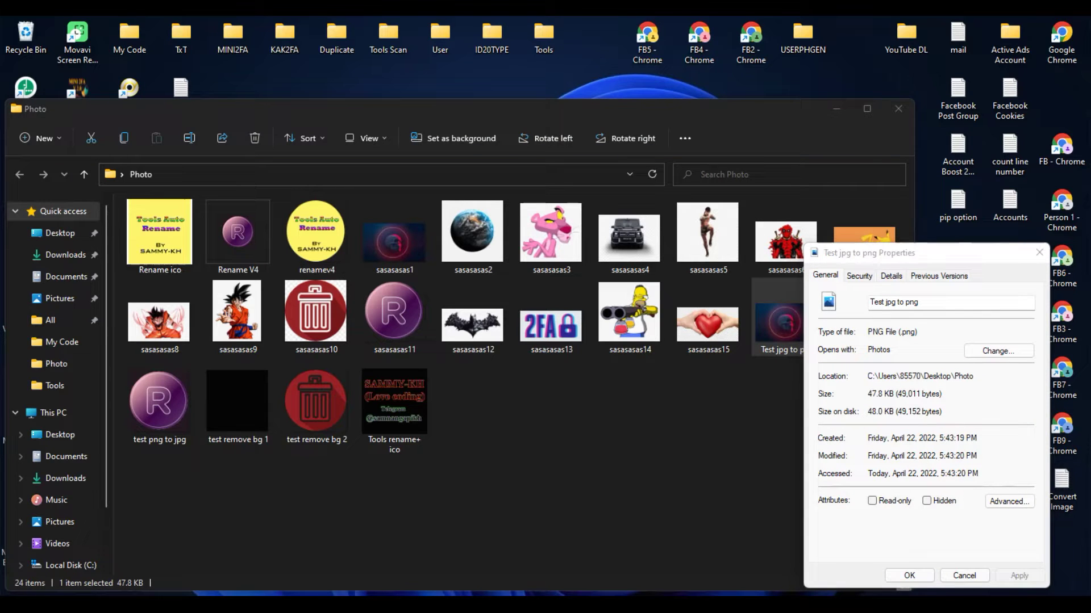
mouse_move(918, 328)
left_mouse_down()
mouse_move(877, 317)
mouse_move(917, 351)
mouse_move(914, 320)
left_mouse_up()
left_click(1038, 252)
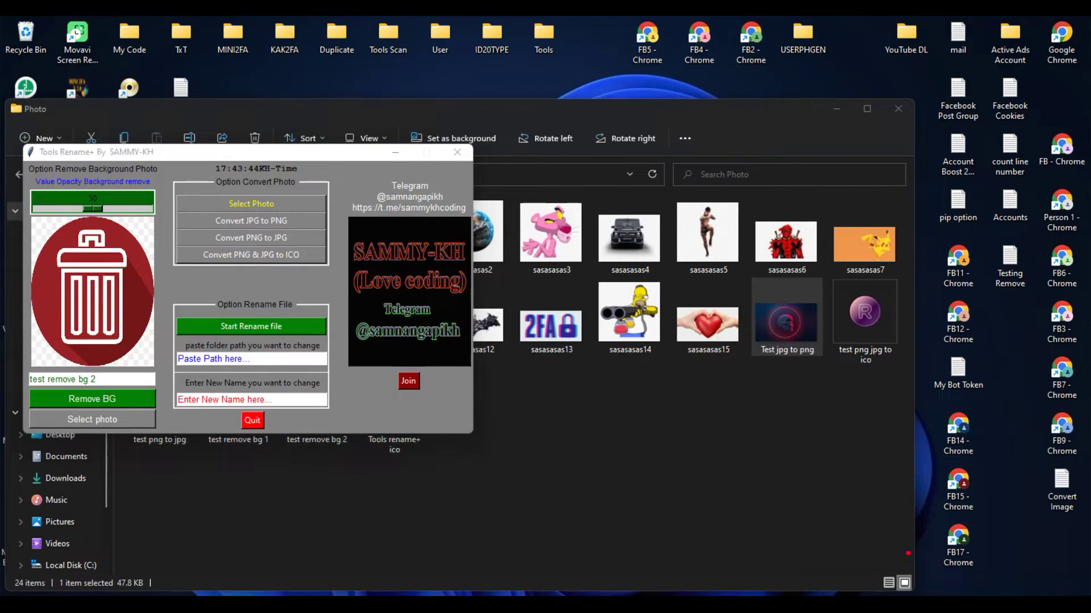
left_click_drag(293, 243, 322, 235)
mouse_move(459, 456)
left_mouse_down()
mouse_move(449, 516)
mouse_move(488, 443)
mouse_move(453, 468)
left_mouse_up()
mouse_move(475, 504)
left_mouse_down()
mouse_move(529, 492)
mouse_move(564, 422)
mouse_move(603, 500)
mouse_move(585, 470)
left_mouse_up()
mouse_move(648, 455)
left_mouse_down()
mouse_move(671, 422)
mouse_move(682, 500)
left_mouse_up()
left_click(698, 481)
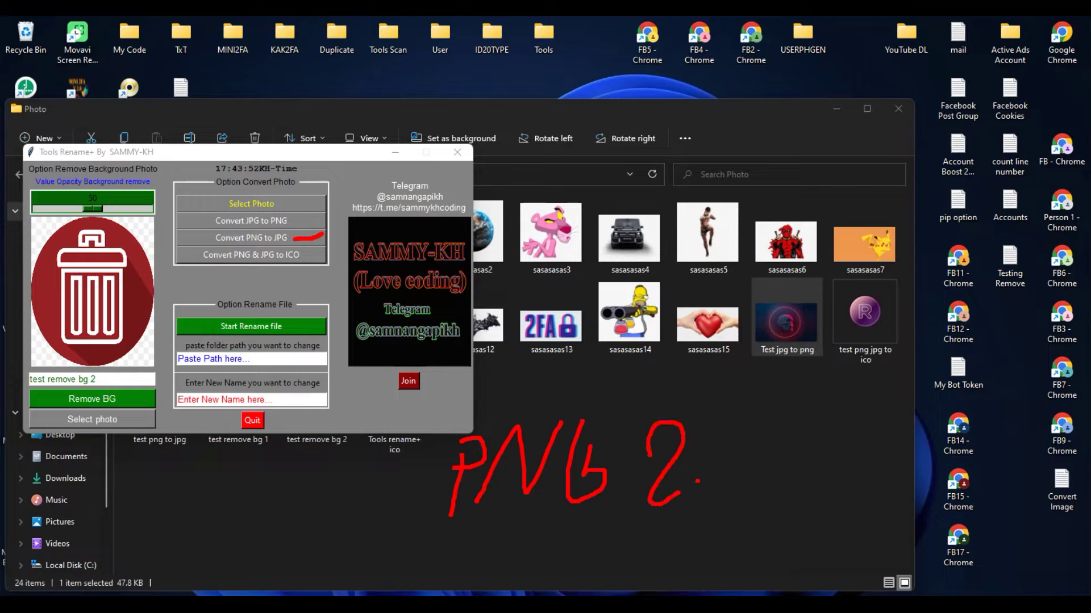
mouse_move(749, 456)
left_mouse_down()
mouse_move(784, 406)
mouse_move(800, 402)
left_mouse_up()
mouse_move(823, 459)
left_mouse_down()
mouse_move(807, 542)
mouse_move(827, 475)
left_mouse_up()
mouse_move(902, 427)
left_mouse_down()
mouse_move(900, 514)
mouse_move(884, 496)
left_mouse_up()
mouse_move(809, 286)
left_mouse_down()
mouse_move(750, 295)
mouse_move(795, 369)
mouse_move(832, 301)
left_mouse_up()
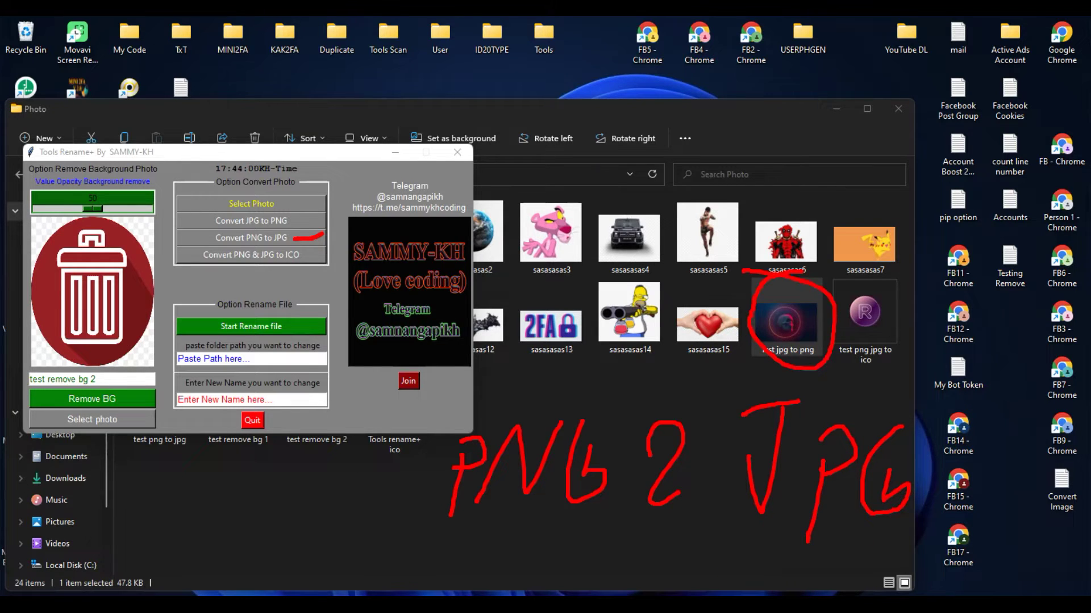
key("Escape")
Choose Test jpg to png in the Photo folder as the photo to convert
left_click(251, 204)
left_click_drag(250, 153, 374, 120)
left_click(376, 172)
scroll(549, 341, "down", 4)
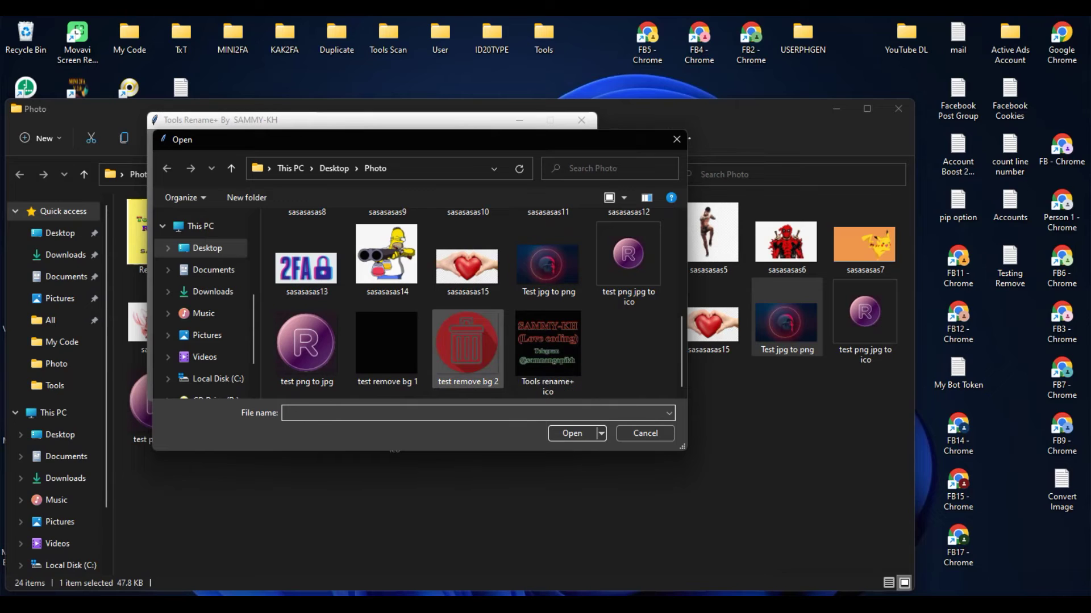
left_click(547, 264)
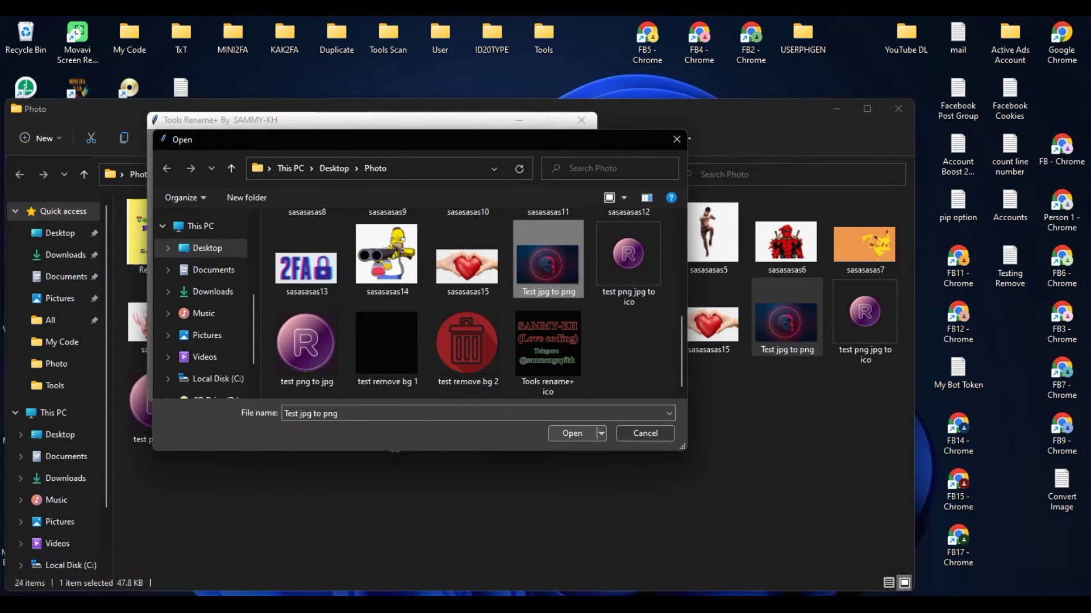
left_click(572, 433)
Try to convert the loaded photo from PNG to JPG under the name "Test png to jpg", and cancel the save
left_click(375, 189)
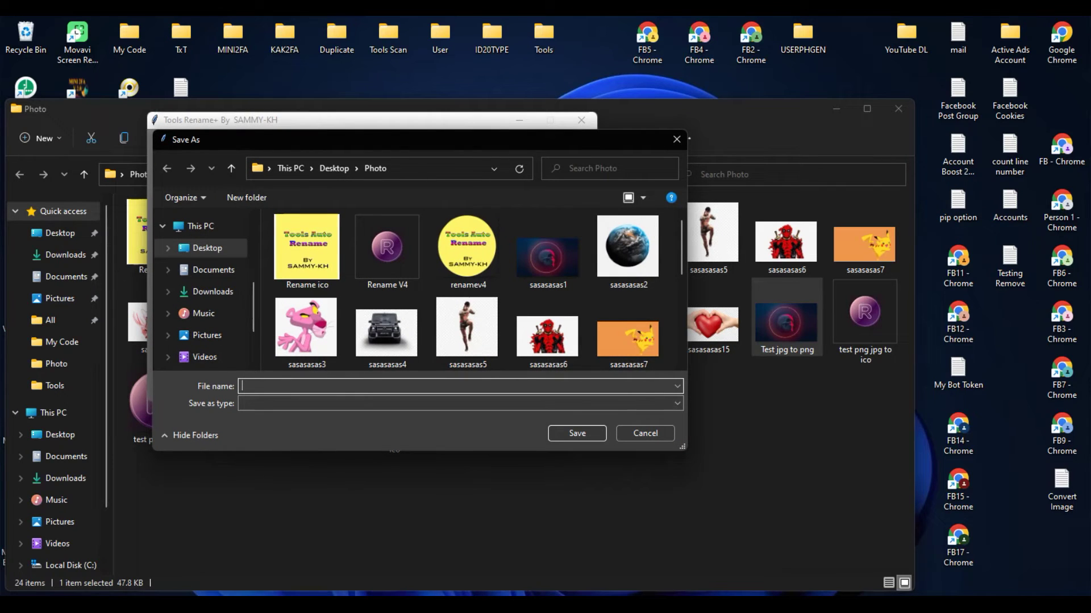
type("Test p")
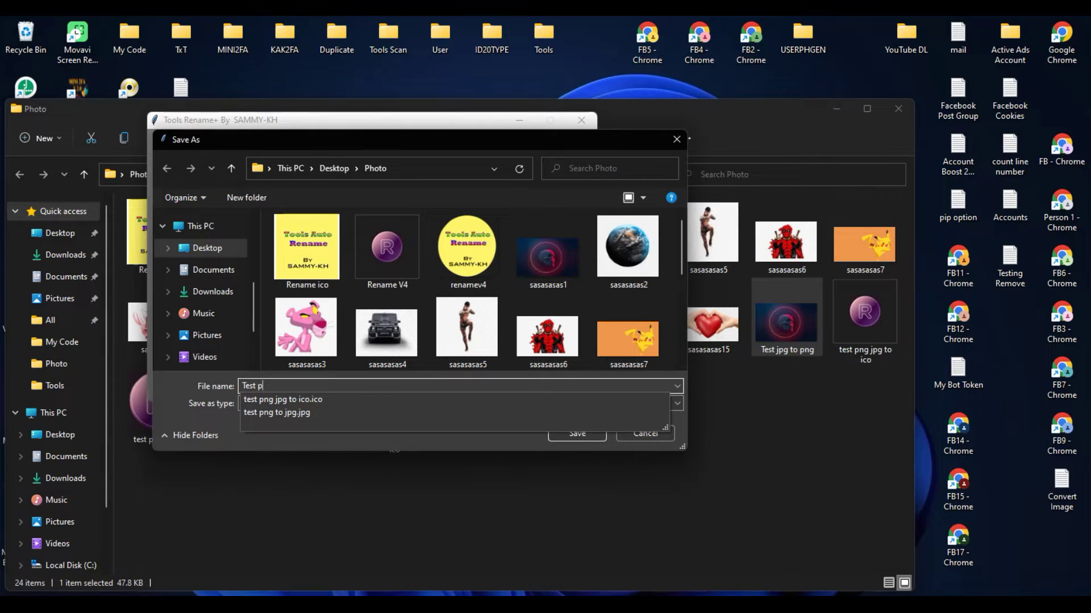
type("ng to jpg")
key("Down")
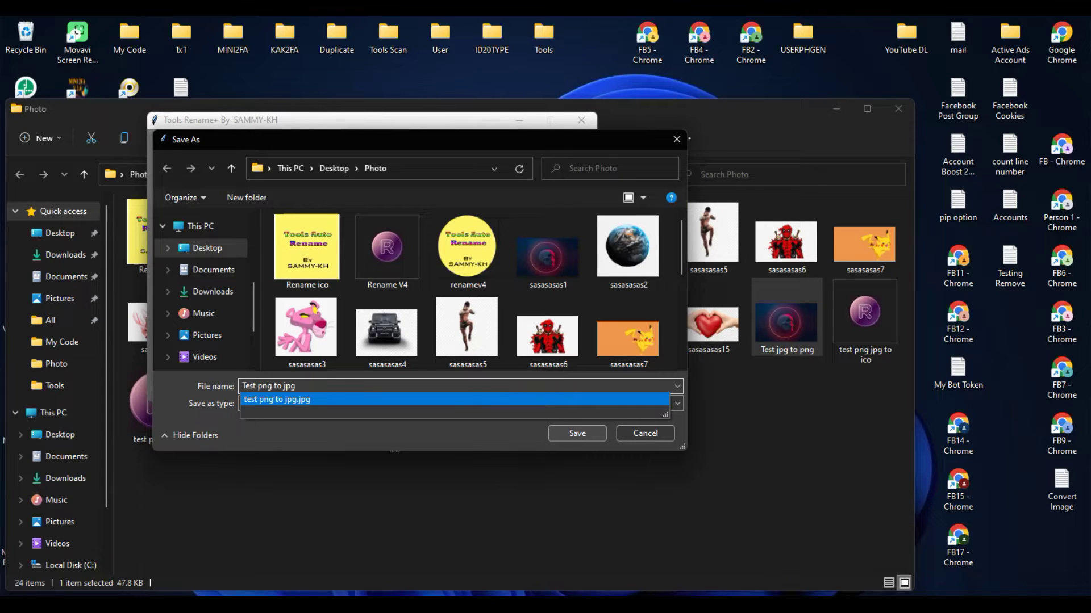
left_click(577, 434)
left_click(635, 317)
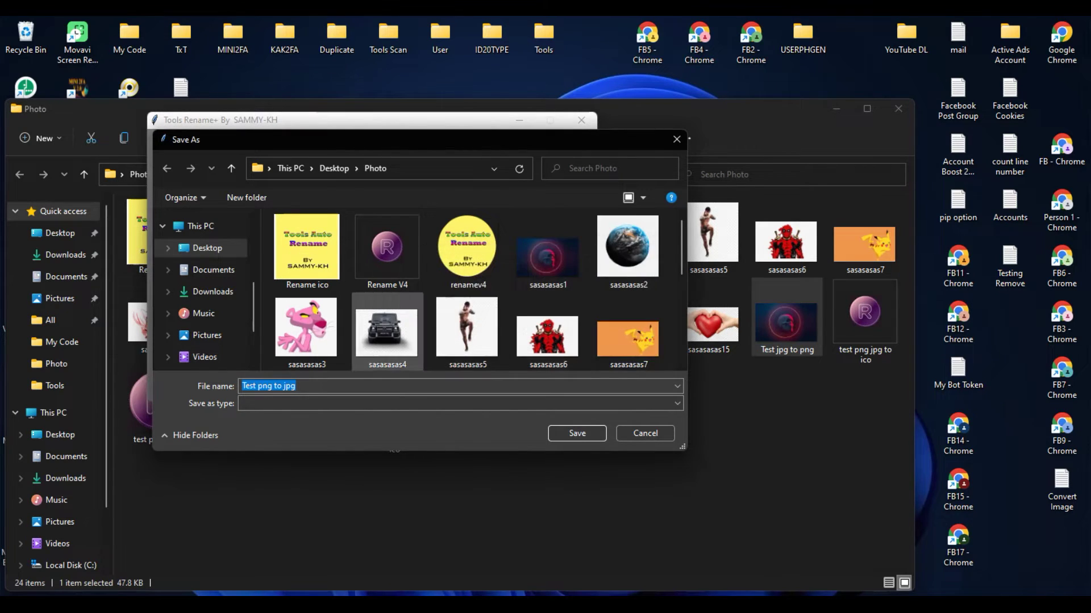
scroll(387, 330, "down", 3)
scroll(387, 321, "up", 3)
scroll(388, 321, "down", 3)
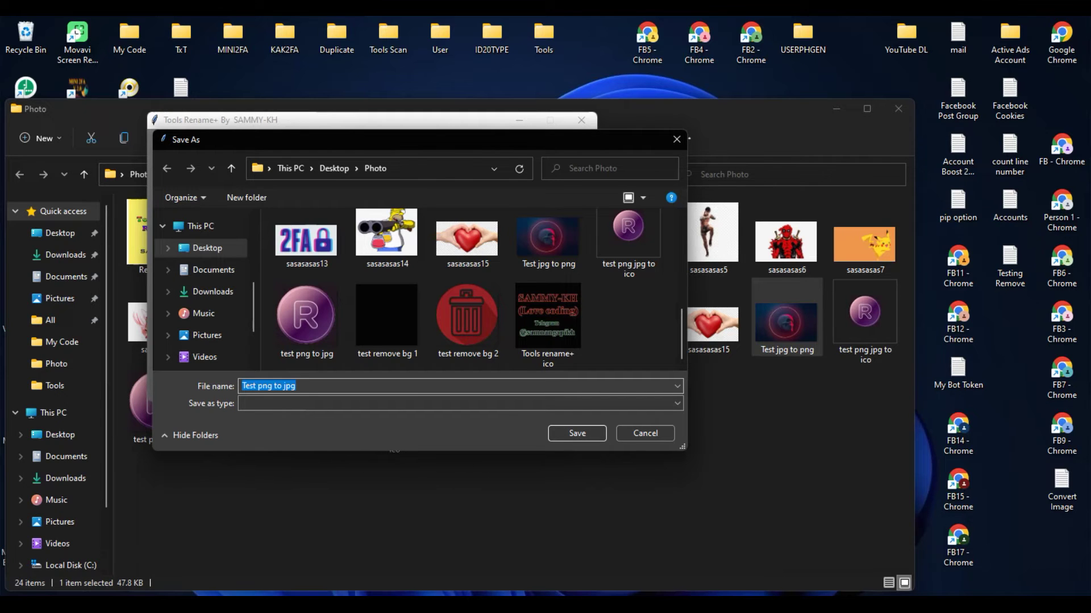
left_click(645, 434)
left_click(610, 356)
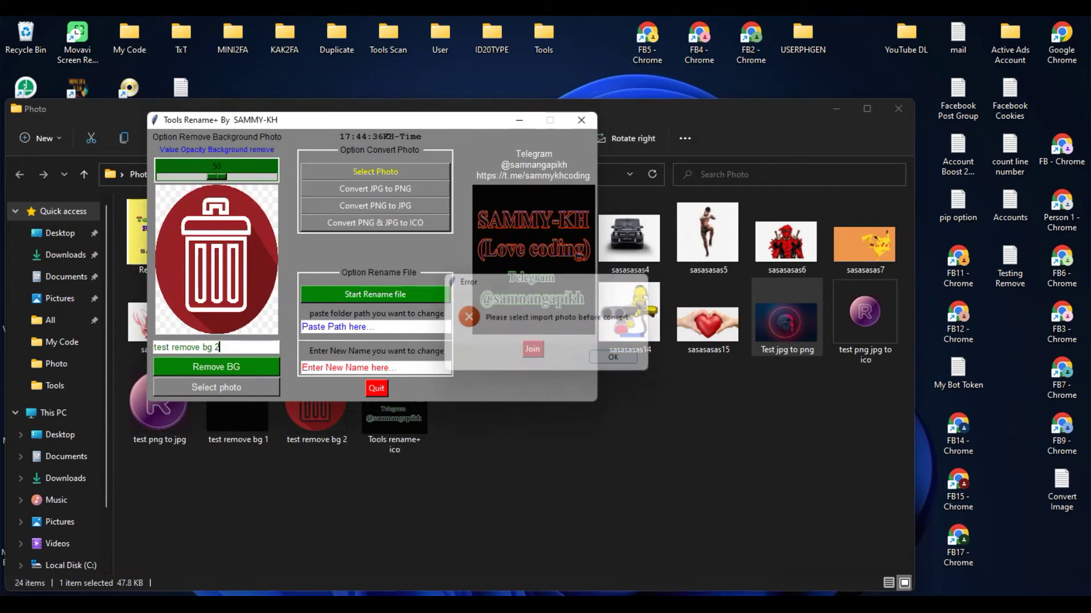
Return to Tools Rename+ and reselect Test jpg to png as the photo to convert
left_click_drag(457, 125, 417, 204)
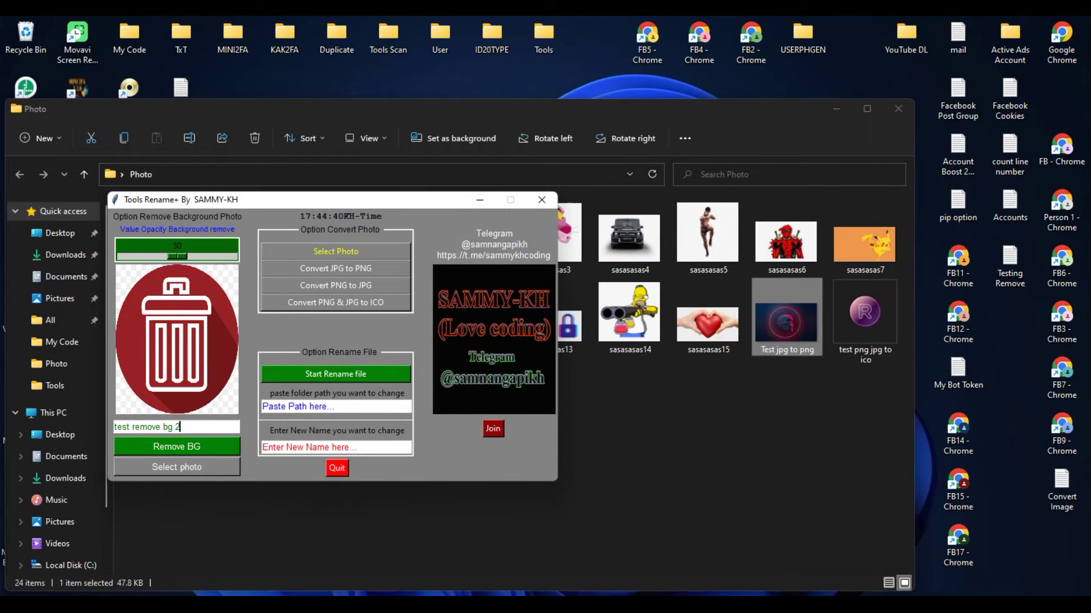
left_click(695, 421)
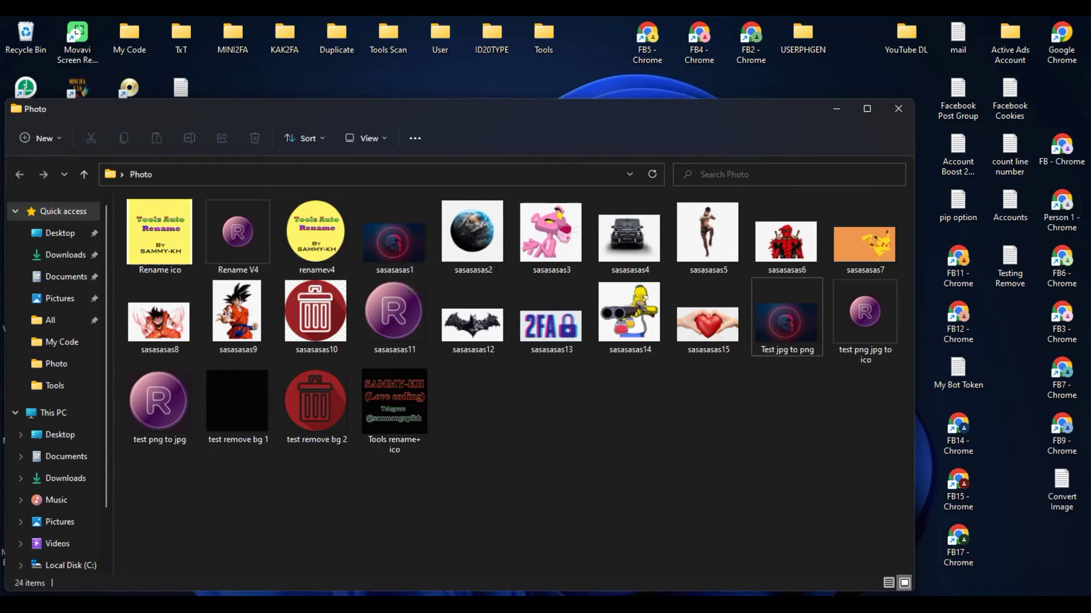
key("alt+Tab")
left_click(336, 251)
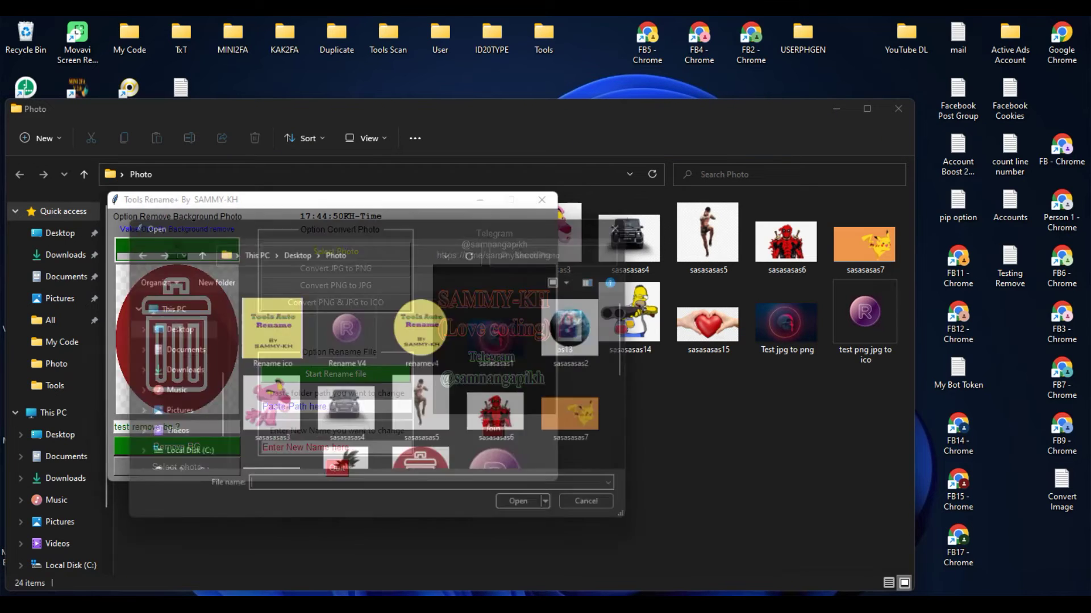
left_click(508, 344)
left_click(532, 513)
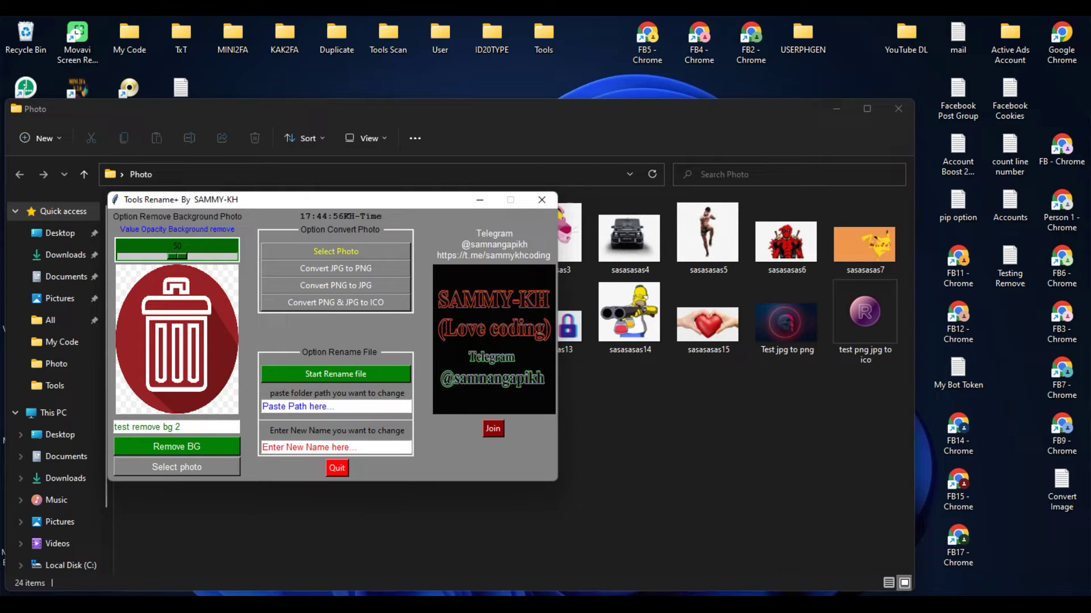
Convert the selected photo from PNG to JPG, saving it in the Photo folder as "png to jpg"
left_click(336, 269)
scroll(506, 406, "down", 5)
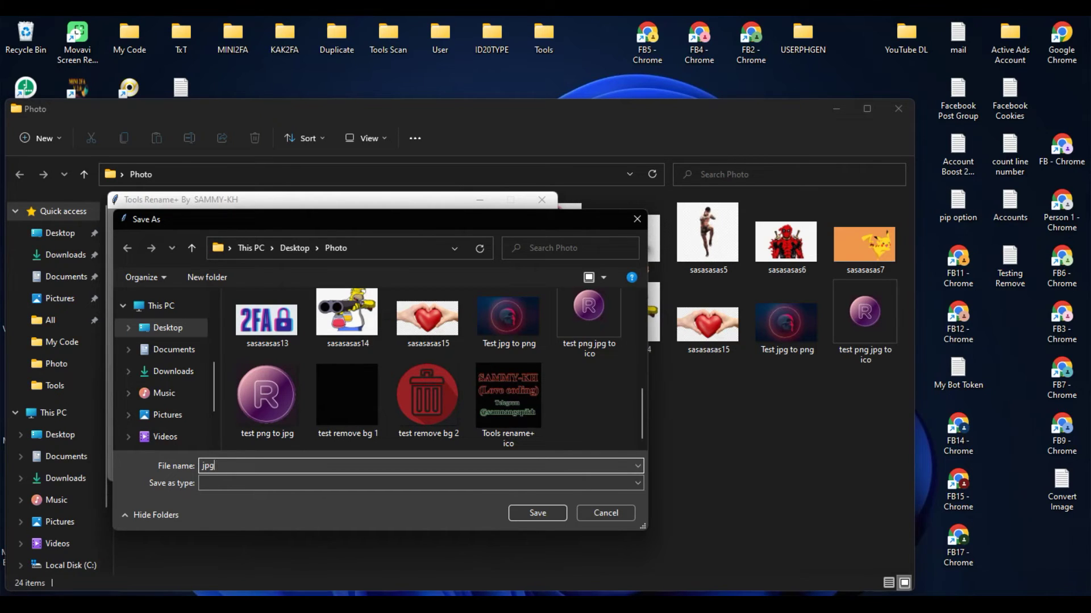
type("ng")
key("BackSpace")
key("BackSpace")
key("BackSpace")
key("BackSpace")
key("BackSpace")
type("to jpg")
key("Return")
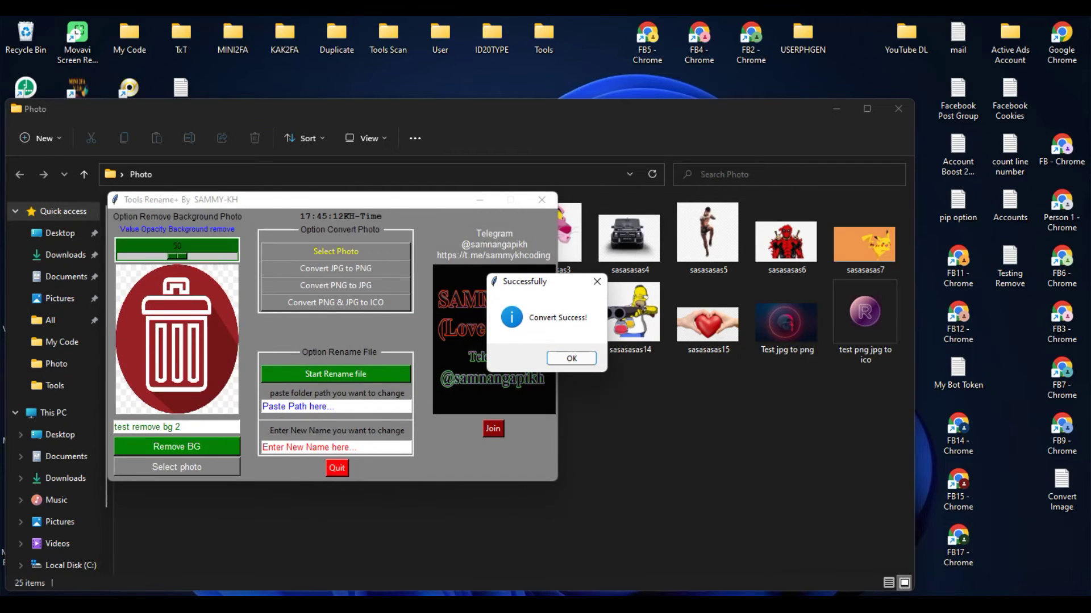
left_click(571, 358)
Bring the Photo folder forward and look for the converted png to jpg image among the files
left_click_drag(407, 200, 714, 80)
key("alt+Tab")
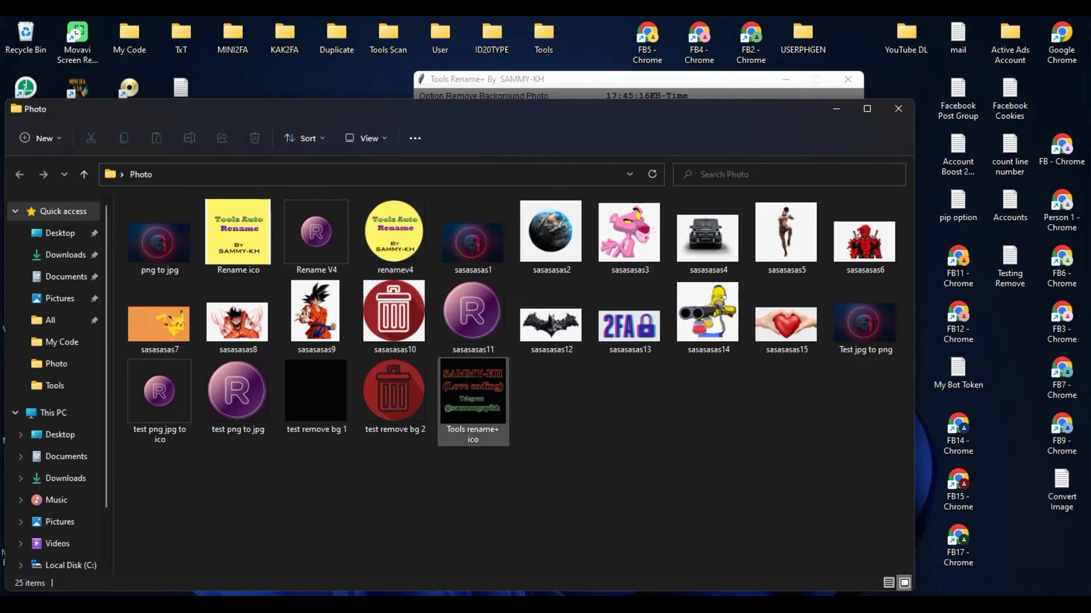
key("alt+Tab")
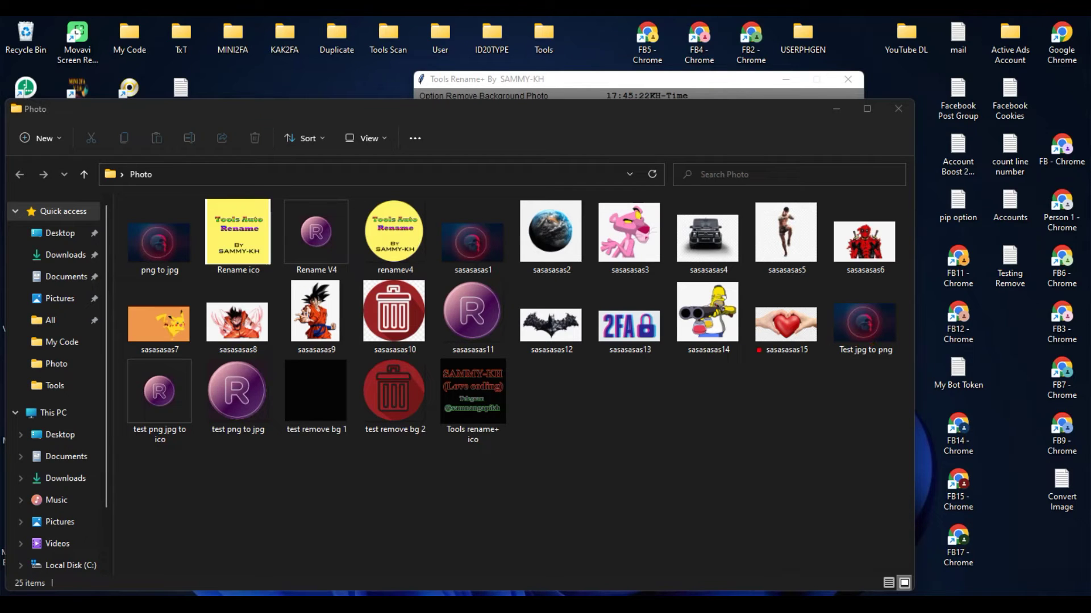
mouse_move(234, 455)
left_mouse_down()
mouse_move(192, 408)
mouse_move(219, 355)
left_mouse_up()
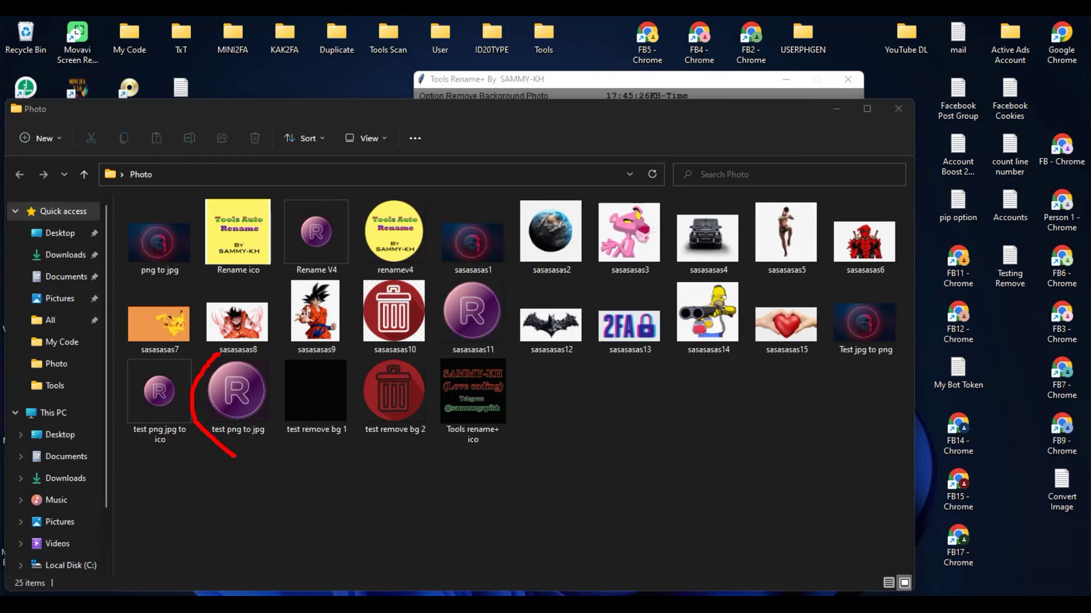
mouse_move(148, 207)
left_mouse_down()
mouse_move(102, 254)
mouse_move(200, 224)
mouse_move(105, 203)
left_mouse_up()
key("Escape")
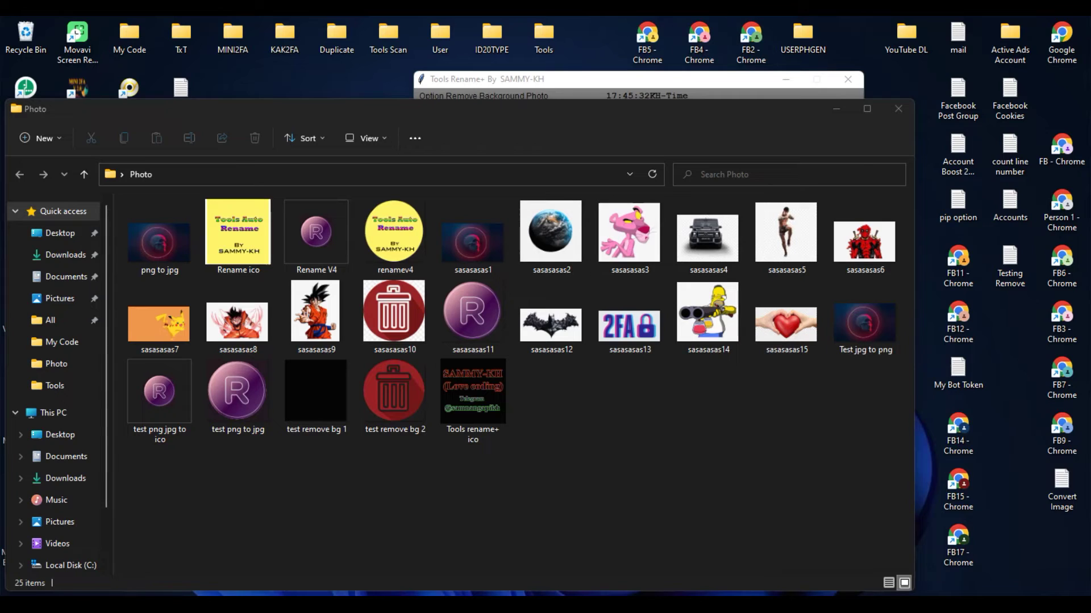
Return to Tools Rename+ and load test remove bg 2 from the Photo folder as the photo to convert
left_click(682, 80)
key("ctrl+2")
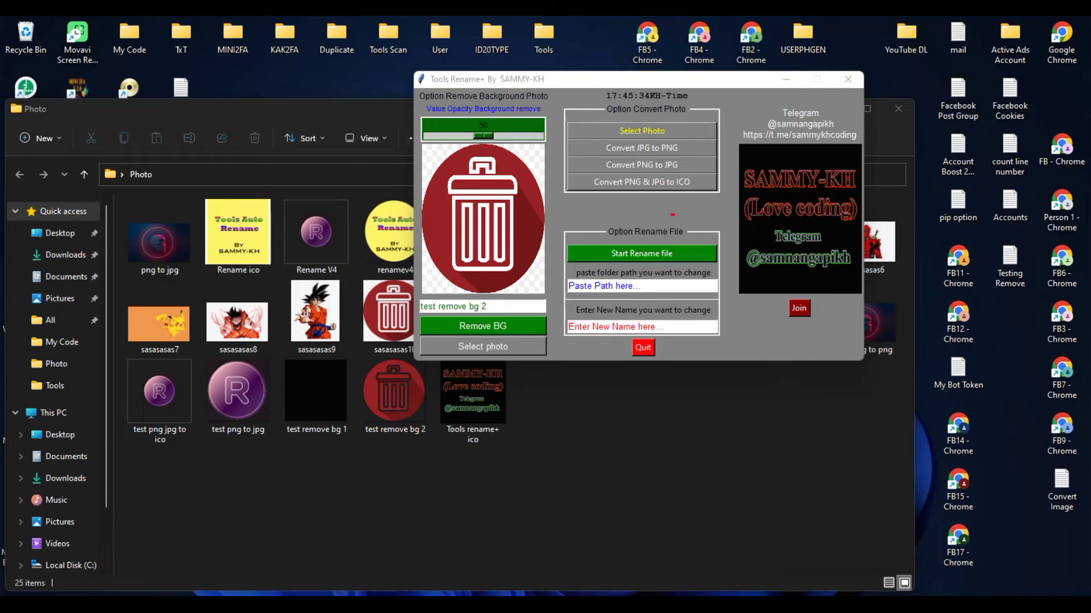
mouse_move(702, 177)
left_mouse_down()
mouse_move(602, 174)
mouse_move(739, 201)
mouse_move(670, 181)
left_mouse_up()
left_click(642, 131)
scroll(790, 298, "down", 4)
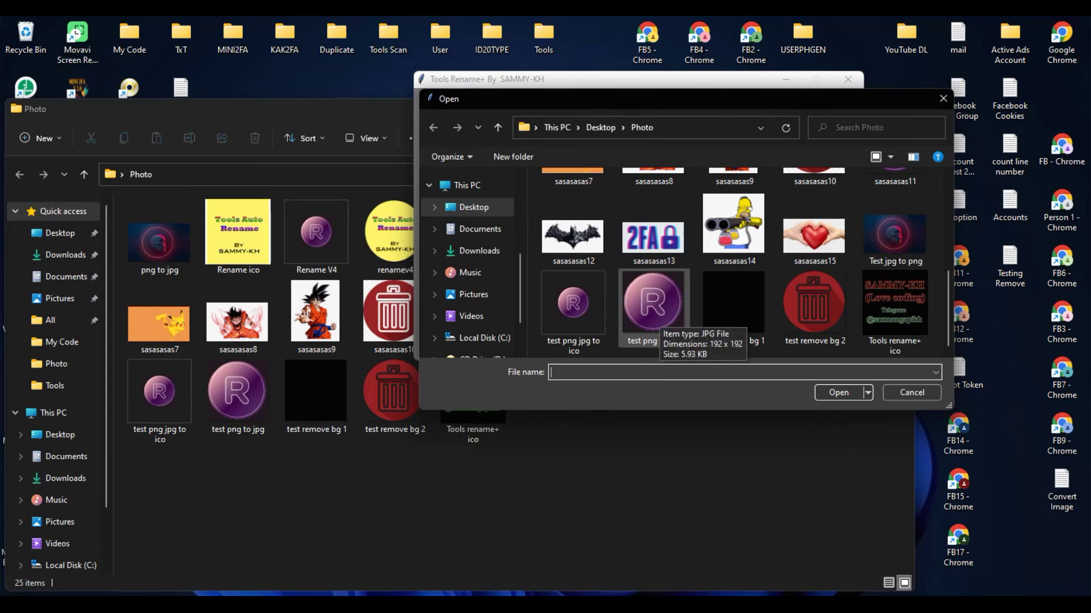
left_click(653, 309)
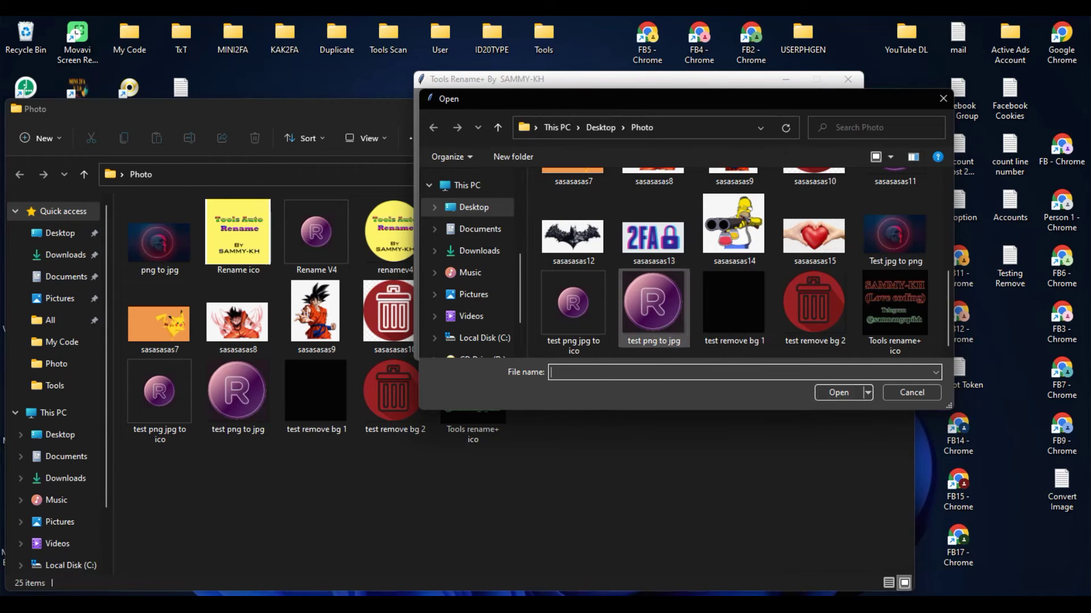
double_click(813, 306)
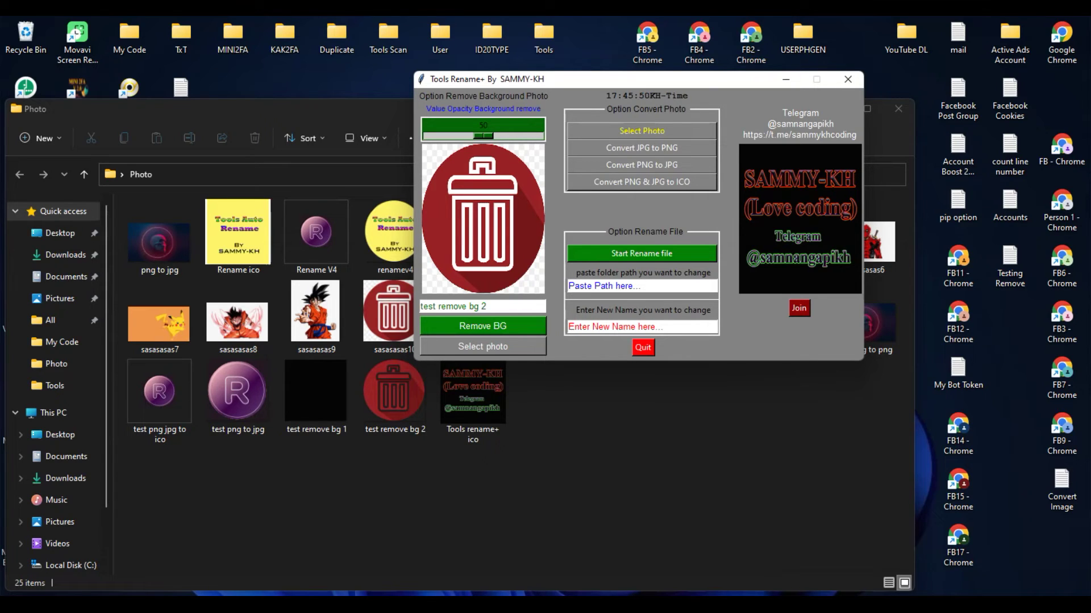
Convert the selected photo to ICO, saving it in the Photo folder as "ico testing"
left_click(642, 182)
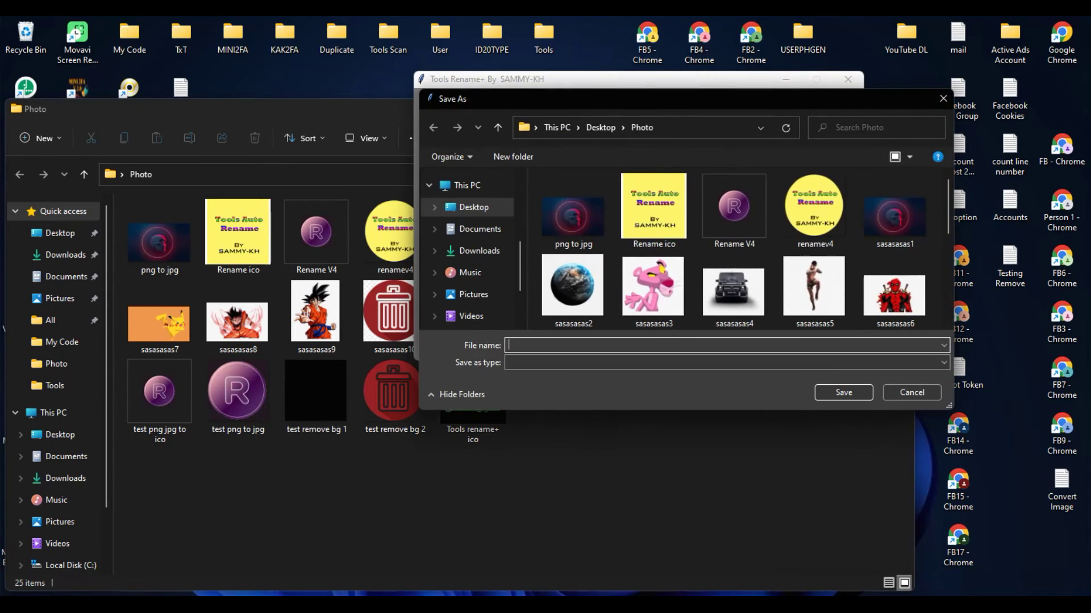
type("co testing")
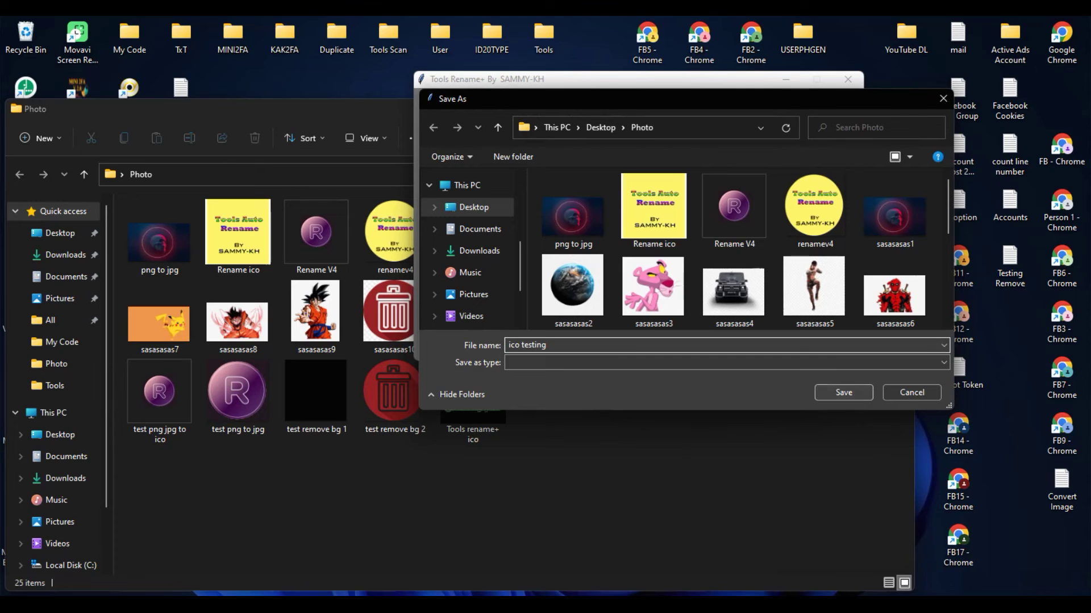
left_click(844, 393)
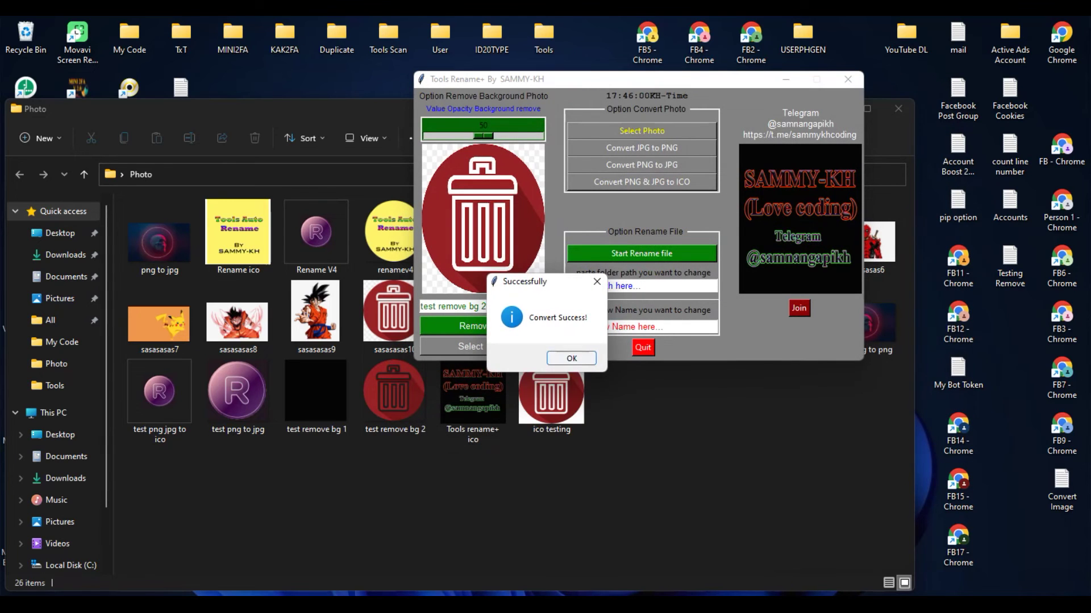
left_click(571, 358)
Bring the Photo folder forward, refresh it and look for the converted ico testing image
left_click(620, 461)
key("F5")
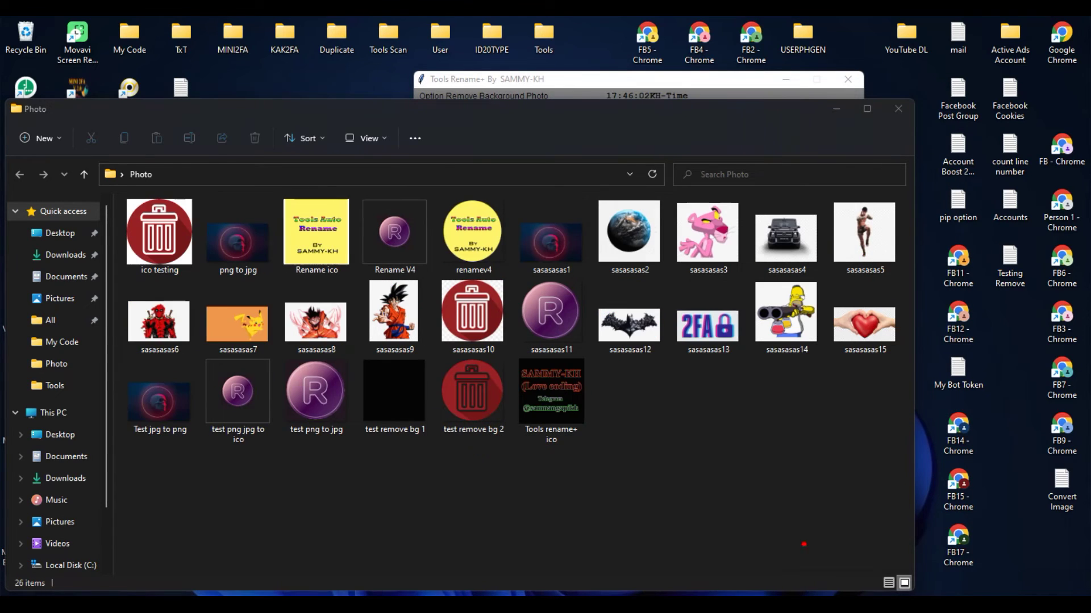
mouse_move(139, 188)
left_mouse_down()
mouse_move(116, 267)
mouse_move(114, 151)
left_mouse_up()
key("Escape")
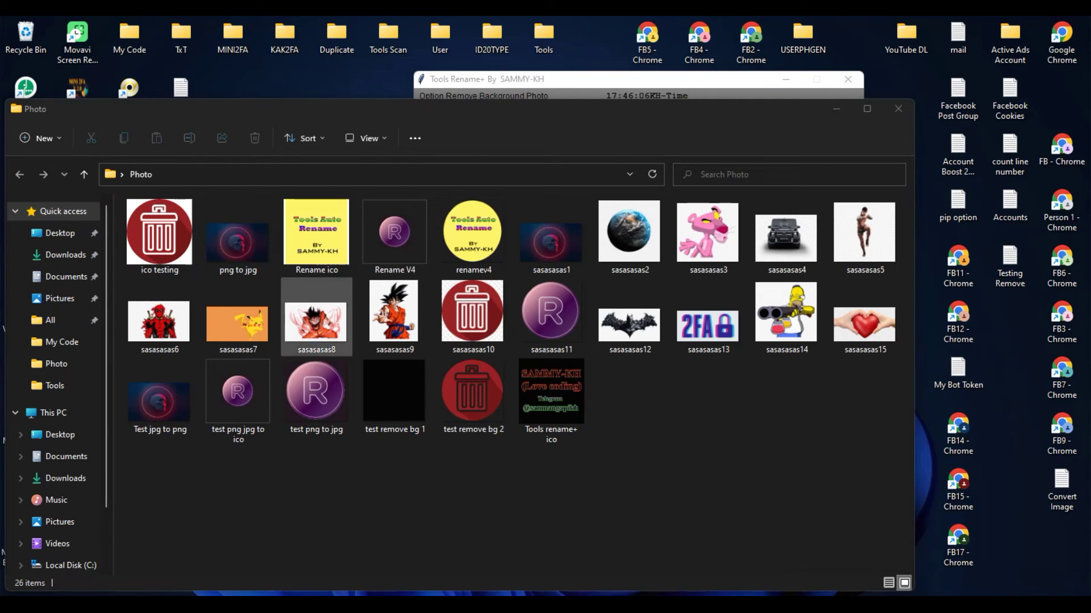
left_click(199, 483)
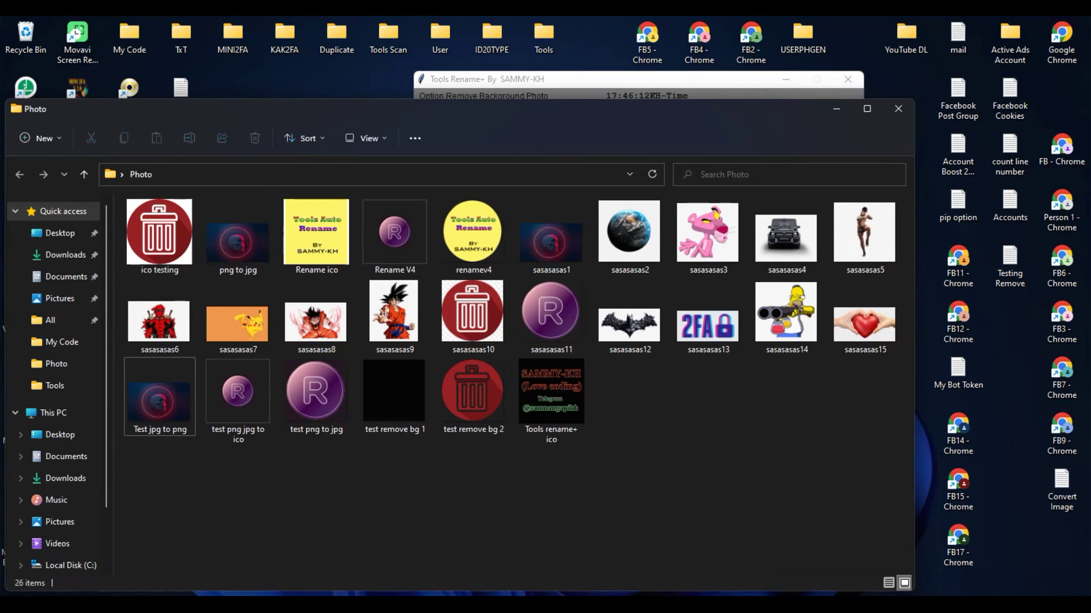
Return to Tools Rename+ and point out the Option Rename File section
left_click(739, 81)
mouse_move(662, 262)
left_mouse_down()
mouse_move(553, 271)
mouse_move(630, 355)
mouse_move(733, 241)
mouse_move(639, 232)
left_mouse_up()
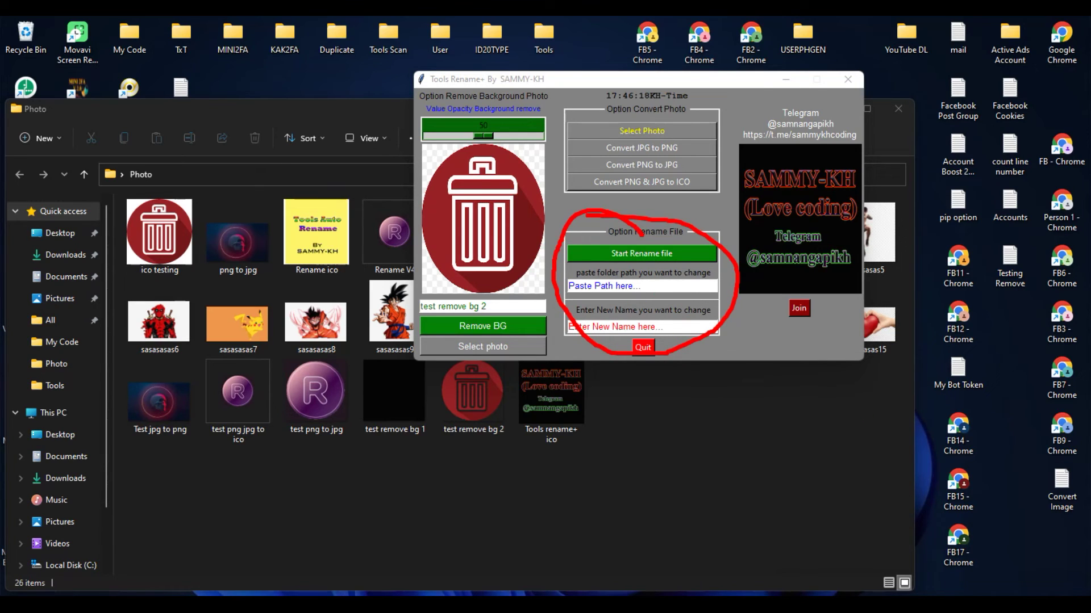
key("Escape")
Move Tools Rename+ aside and copy the full path of the Photo folder
left_click_drag(663, 80, 827, 108)
left_click(664, 483)
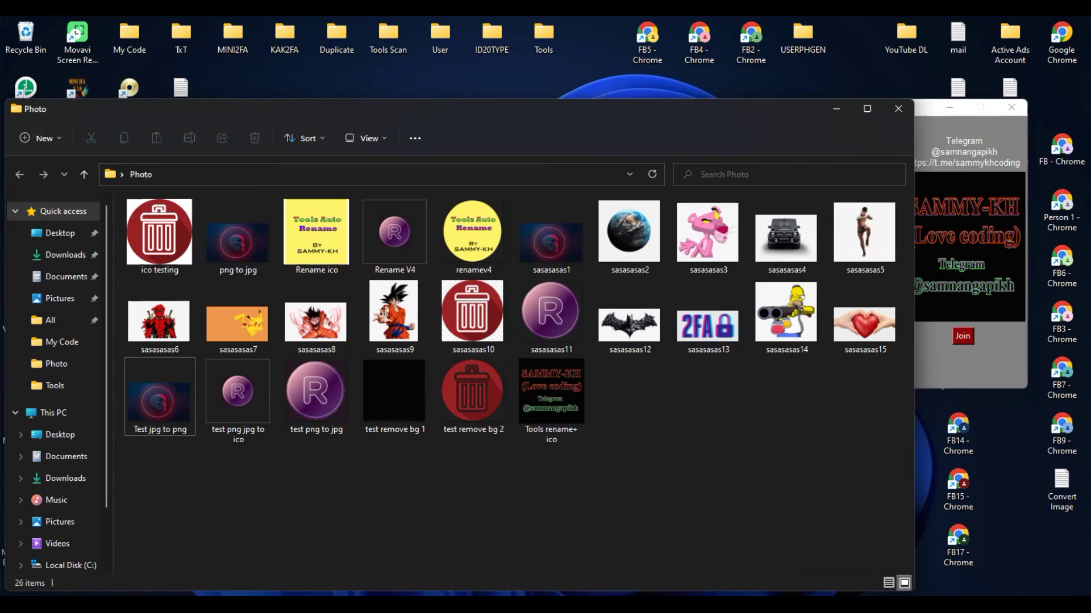
left_click(359, 174)
key("ctrl+c")
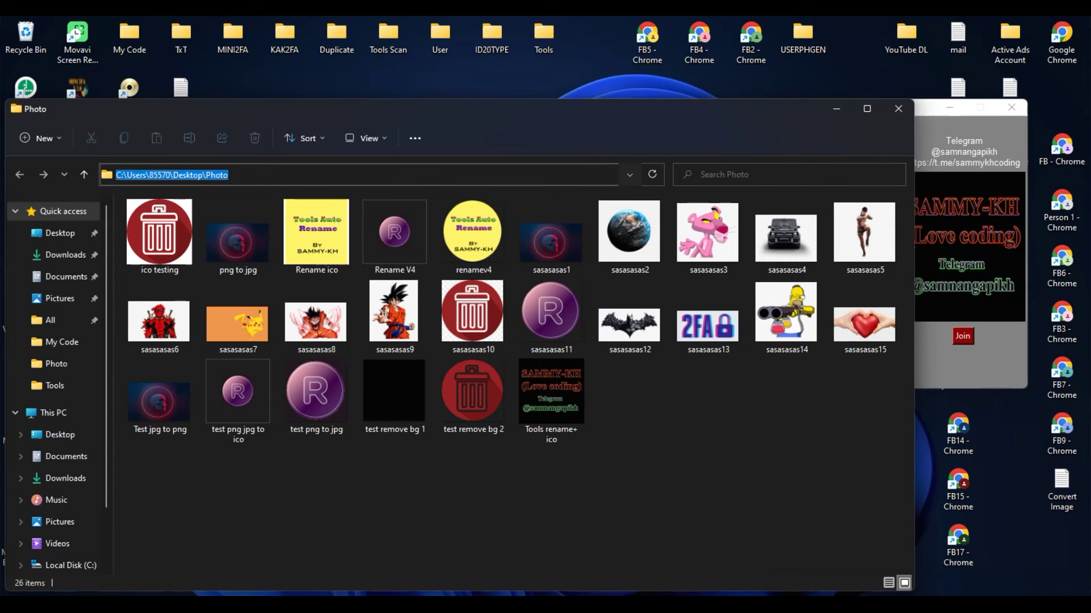
In Tools Rename+, paste the Photo folder's path as the folder to rename and enter "sammy kh" as the new name
left_click(931, 109)
left_click_drag(777, 102, 580, 73)
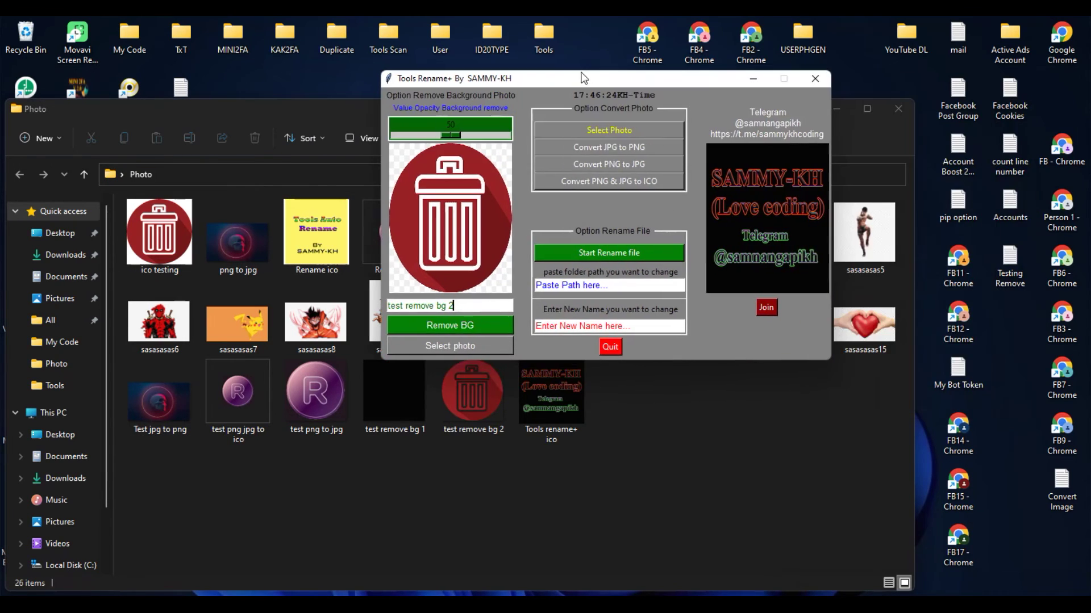
left_click(609, 285)
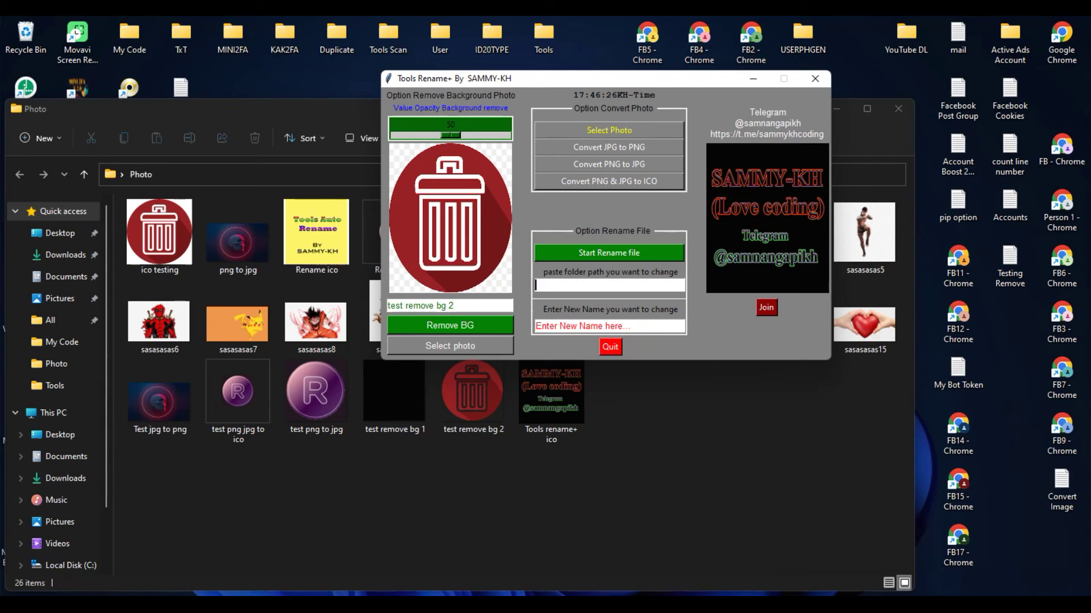
right_click(596, 285)
left_click(630, 289)
left_click(537, 326)
type("sa")
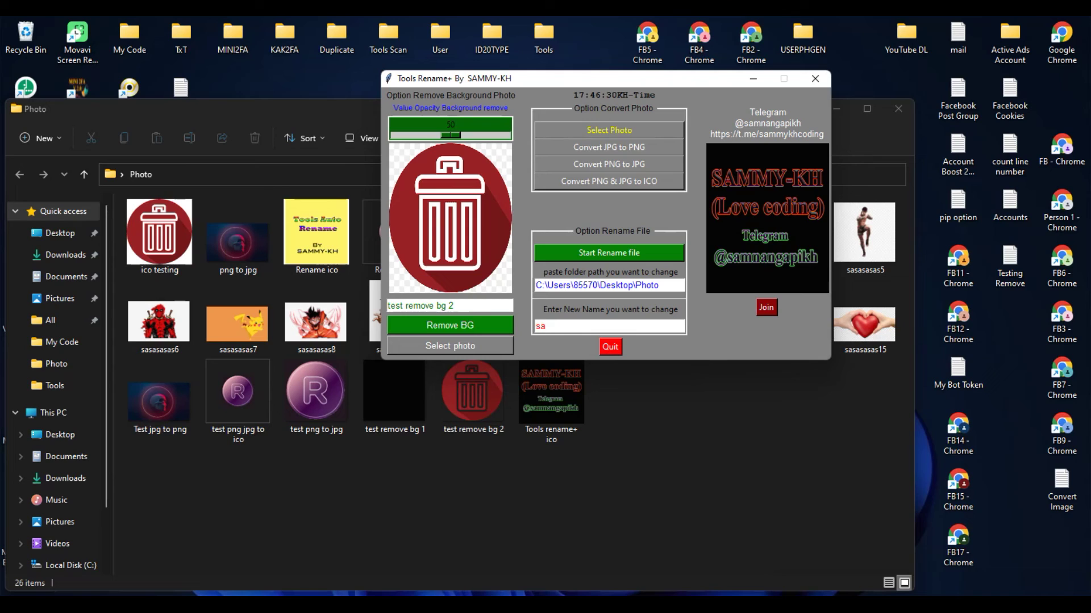
type("mmy kh")
Move Tools Rename+ aside, bring the Photo folder forward and review the current file names row by row
left_click_drag(602, 78, 740, 70)
key("alt+Tab")
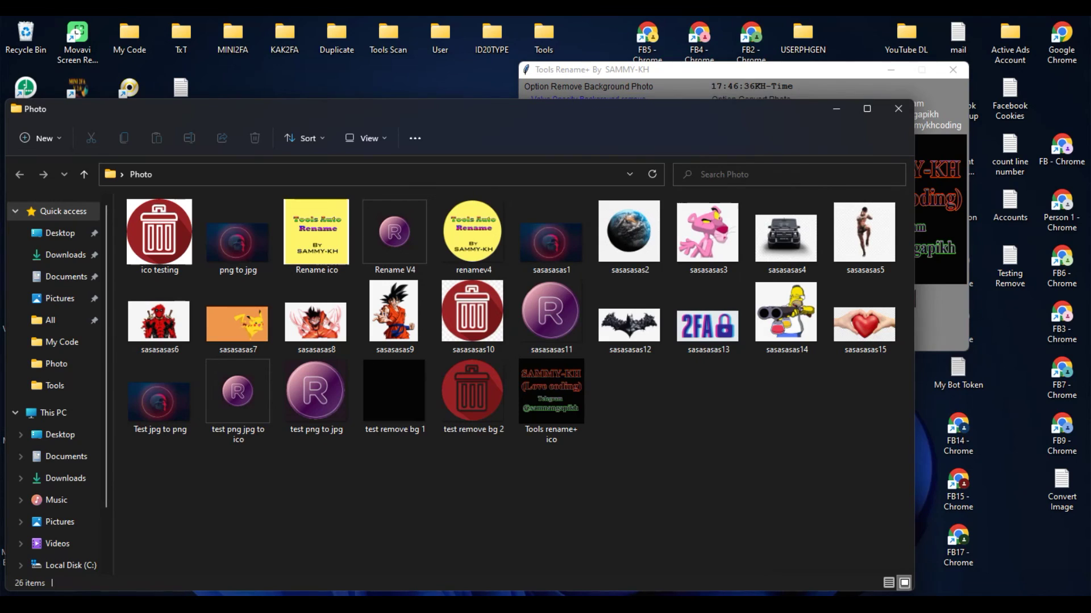
key("ctrl+2")
left_click_drag(575, 441, 556, 442)
left_click_drag(506, 448, 449, 449)
left_click_drag(436, 449, 130, 447)
left_click_drag(126, 361, 936, 359)
left_click_drag(878, 291, 95, 296)
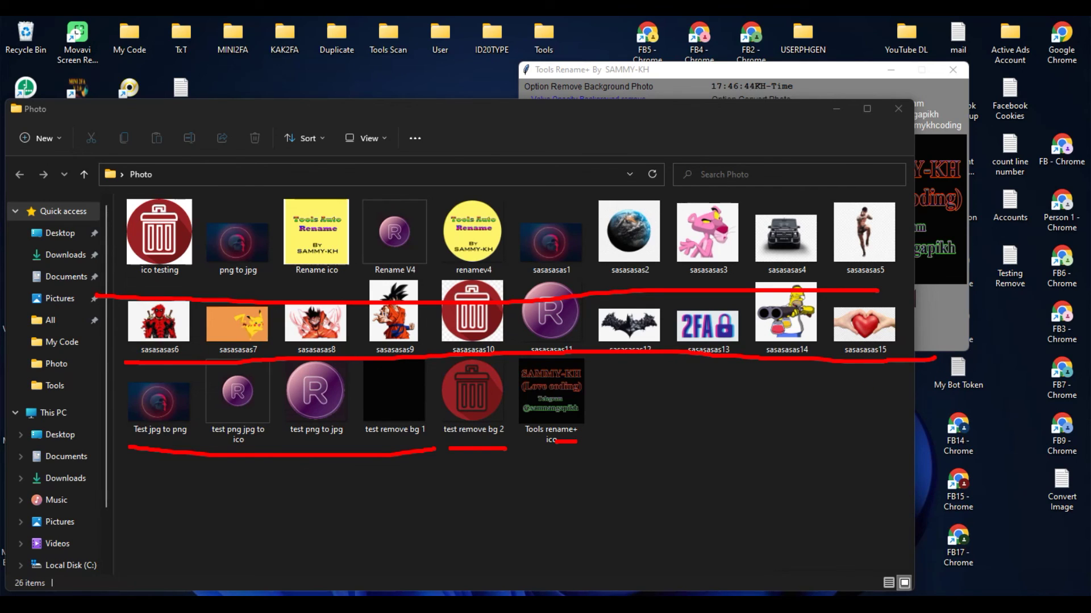
key("Escape")
Return to Tools Rename+ and batch rename all files in the Photo folder with the entered name
left_click(941, 211)
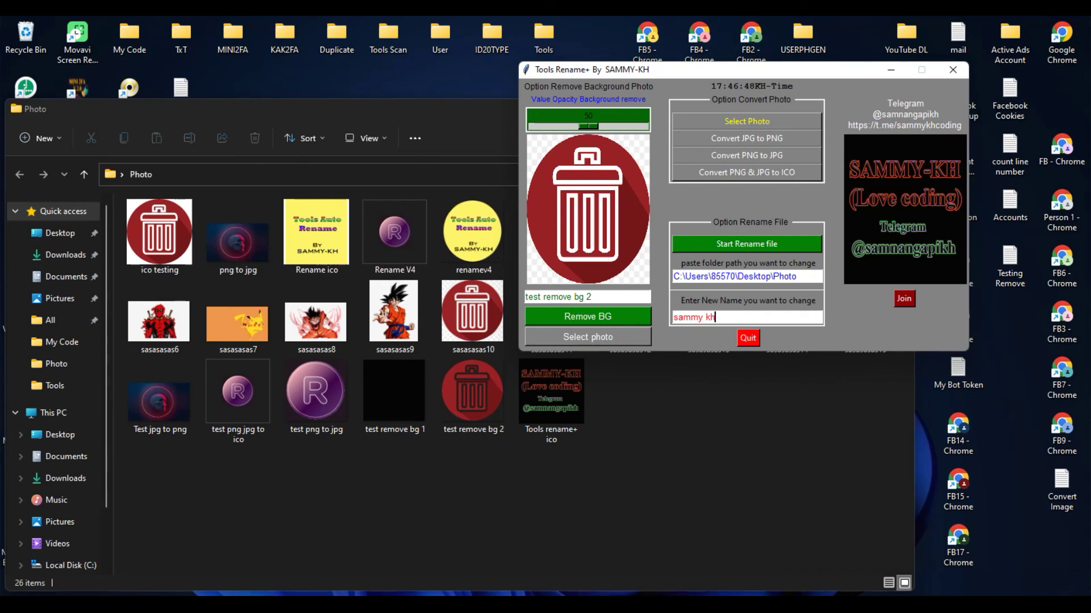
left_click(746, 245)
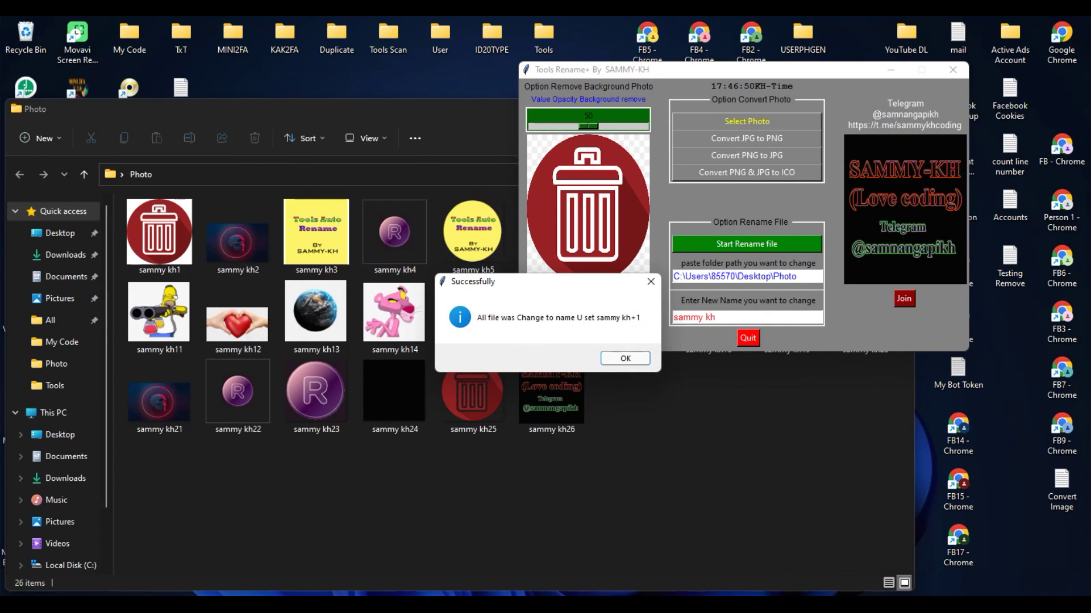
left_click(625, 359)
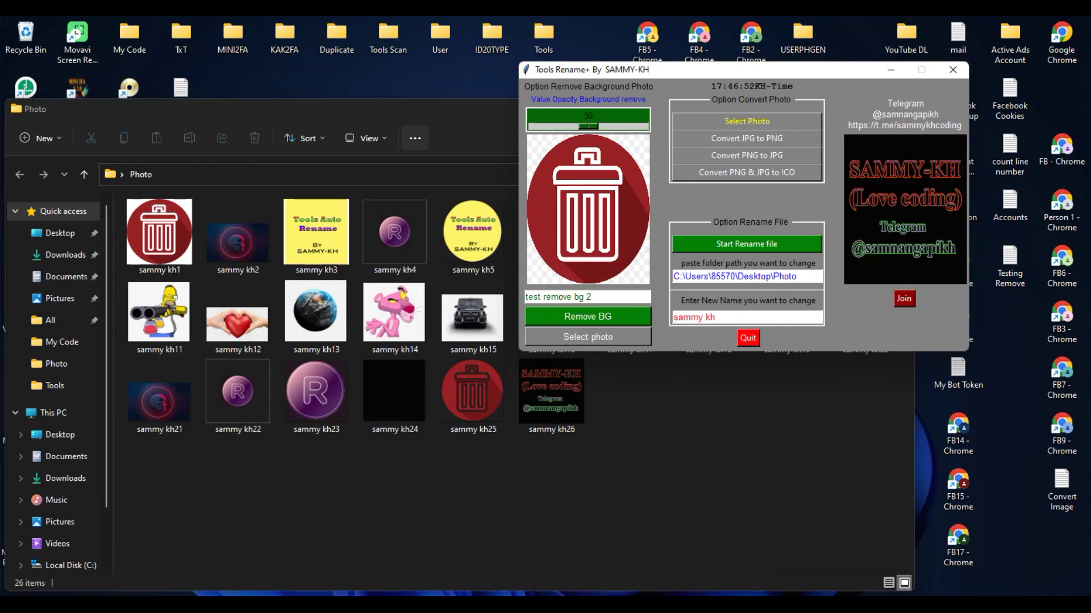
Bring the Photo folder forward and check the names of the renamed files
left_click(423, 114)
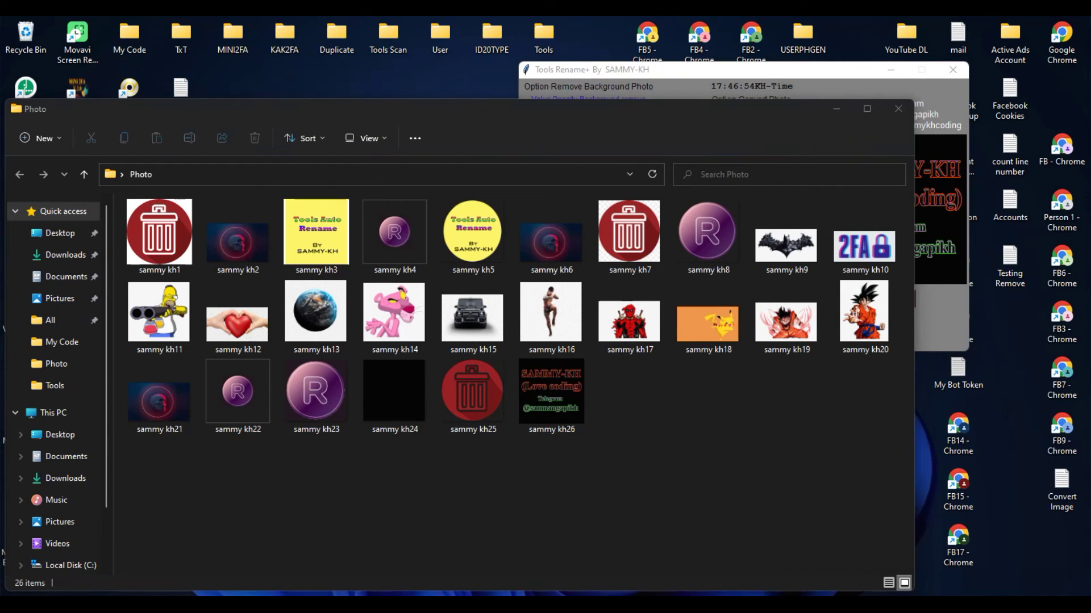
mouse_move(777, 530)
left_mouse_down()
mouse_move(143, 475)
mouse_move(134, 177)
mouse_move(652, 132)
mouse_move(907, 298)
mouse_move(696, 543)
left_mouse_up()
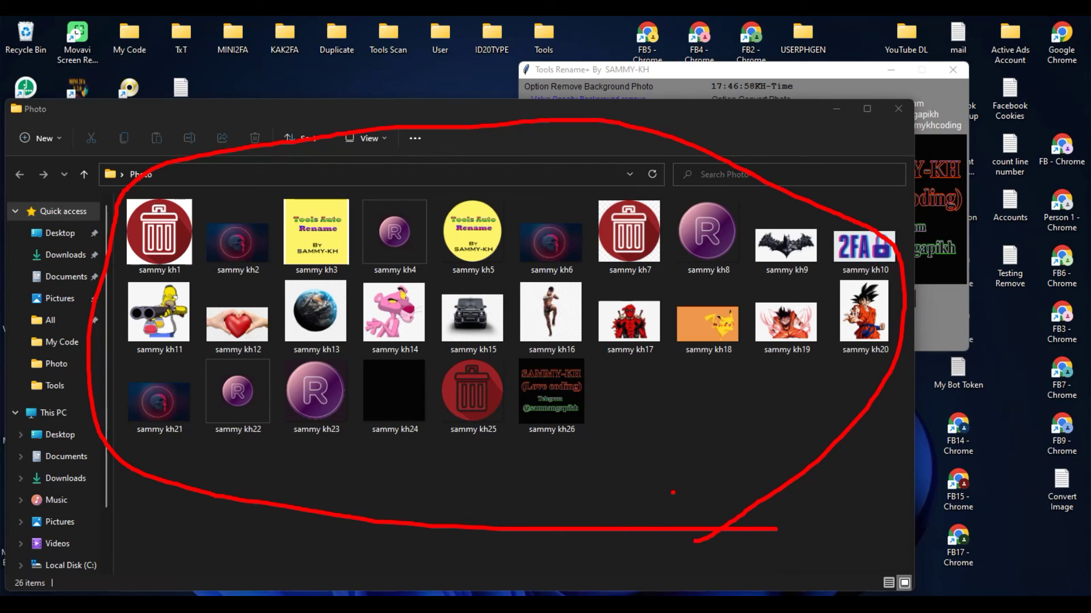
left_click_drag(668, 437, 826, 362)
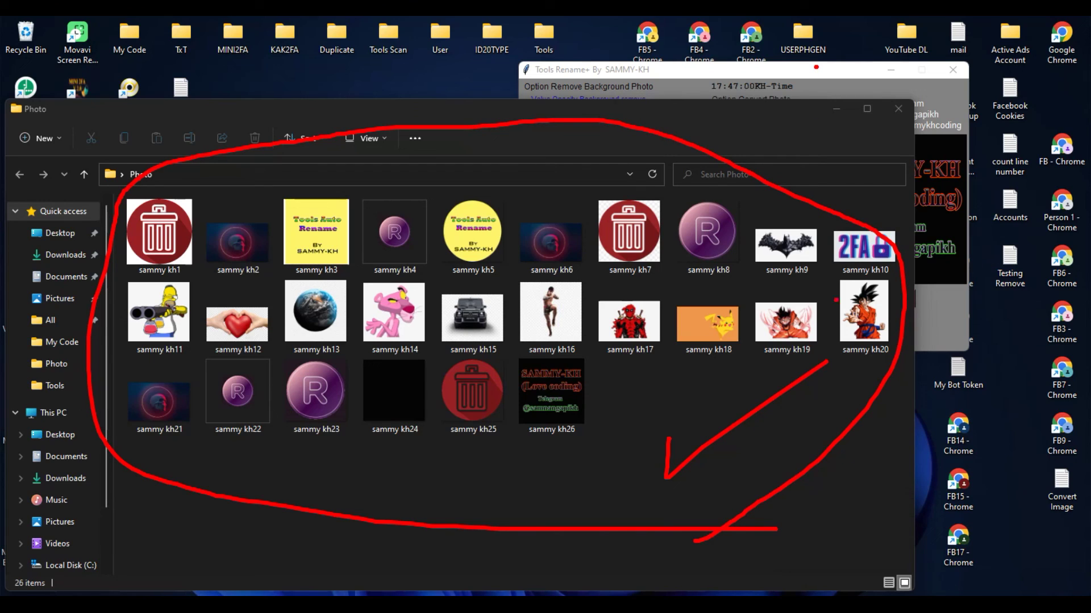
key("Escape")
Return to Tools Rename+ and quit the program
left_click(939, 117)
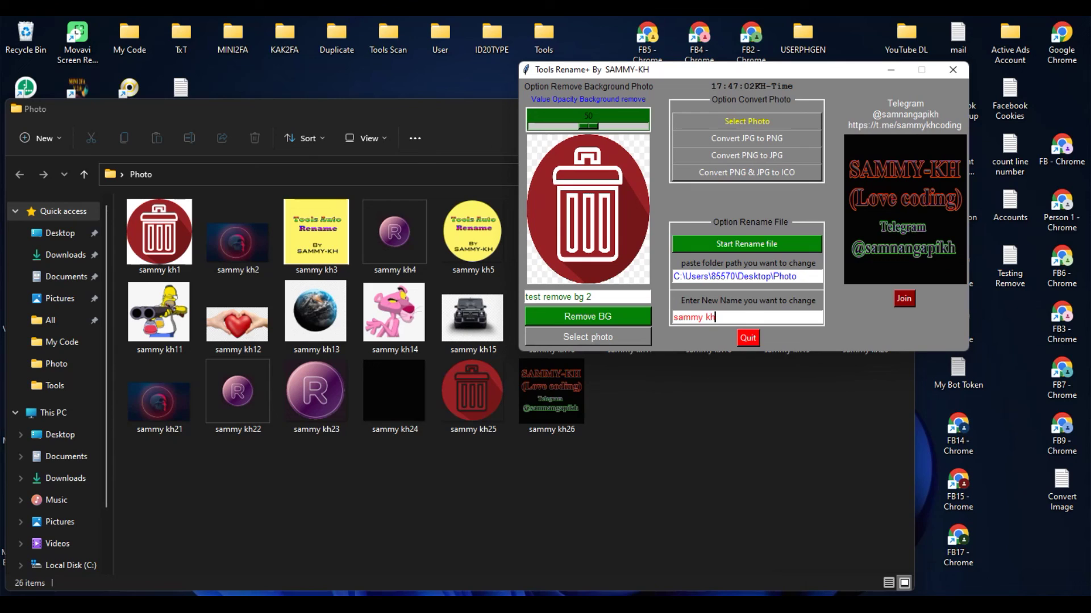
left_click(748, 338)
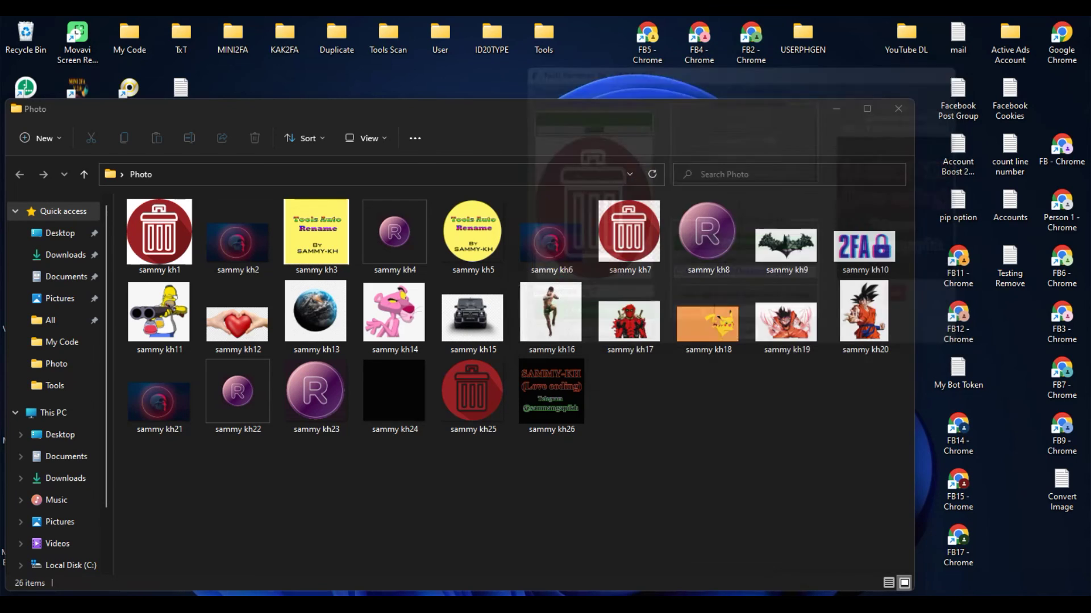